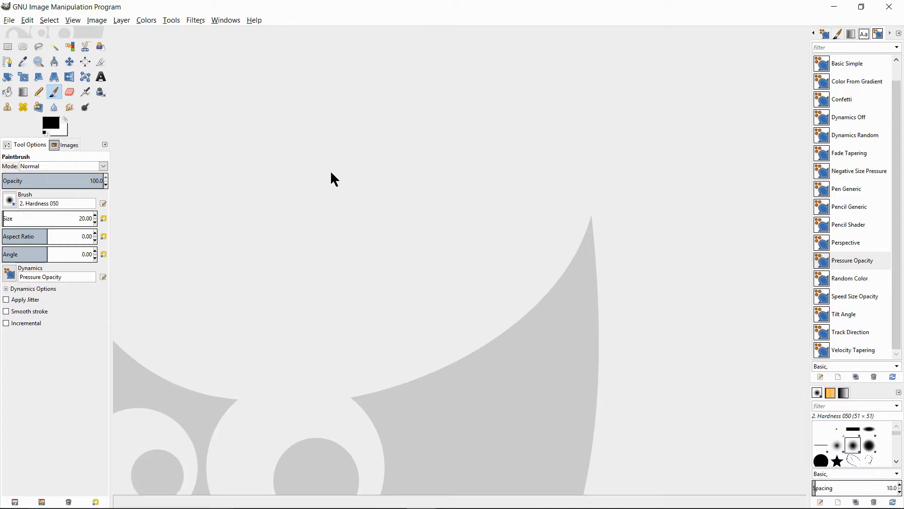
Open the image eye-714503_960_720.jpg from the recently used files
click(9, 21)
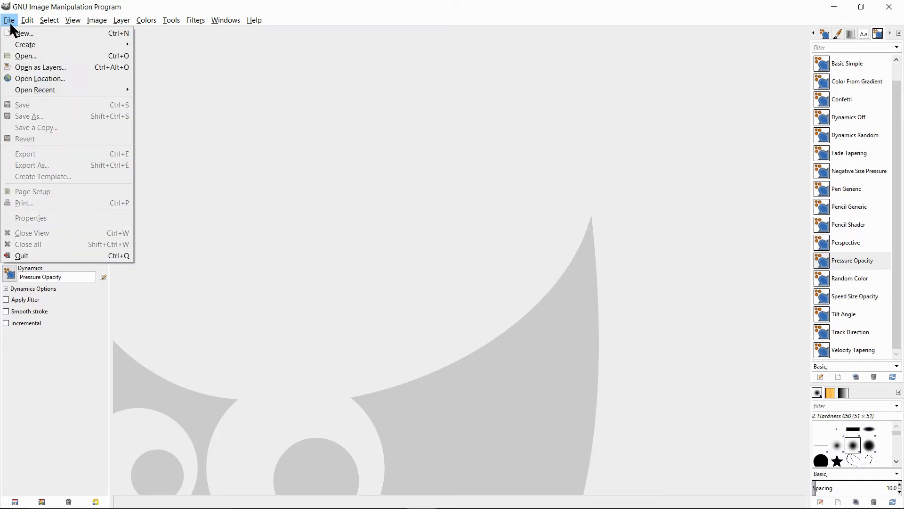
click(23, 55)
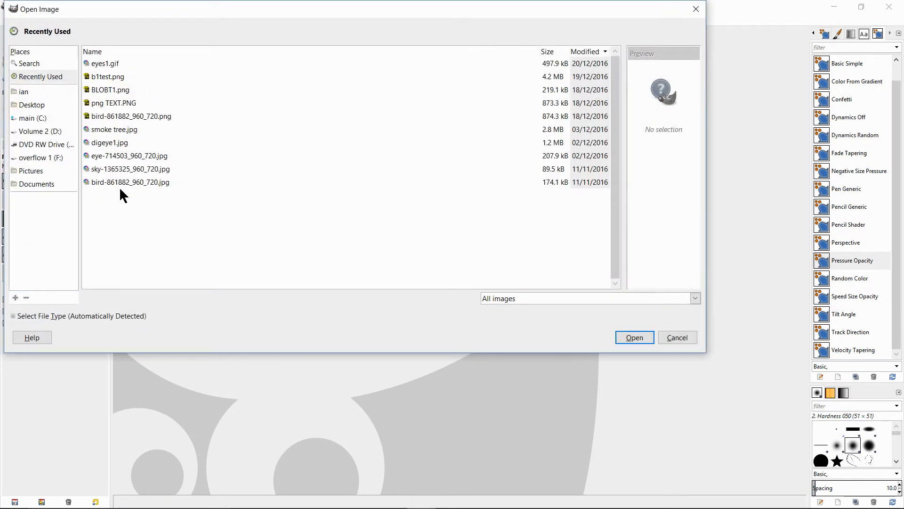
click(91, 157)
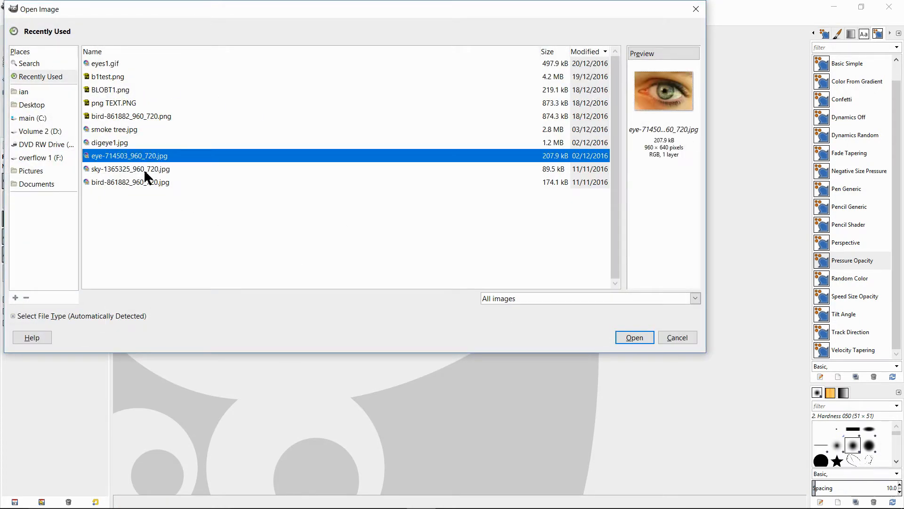
click(635, 337)
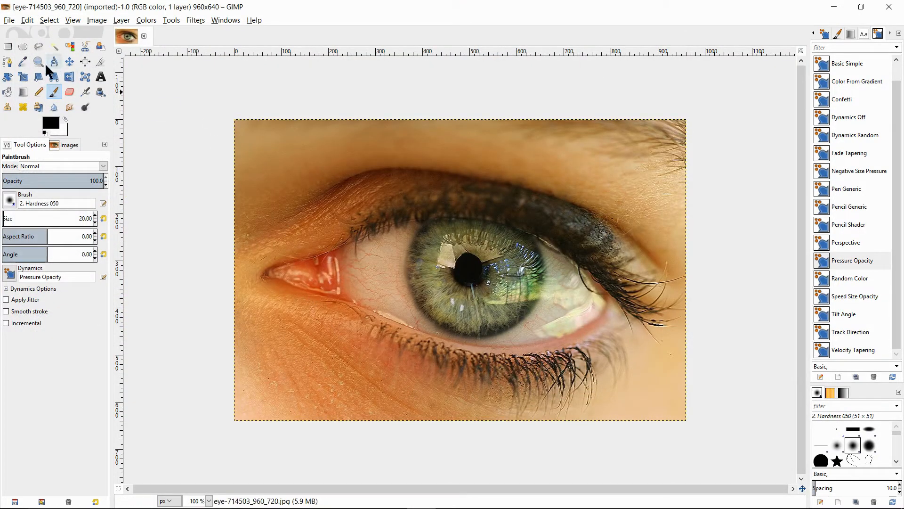
Draw an elliptical selection about 366 × 367 px around the iris of the eye
click(23, 46)
drag(410, 190, 584, 363)
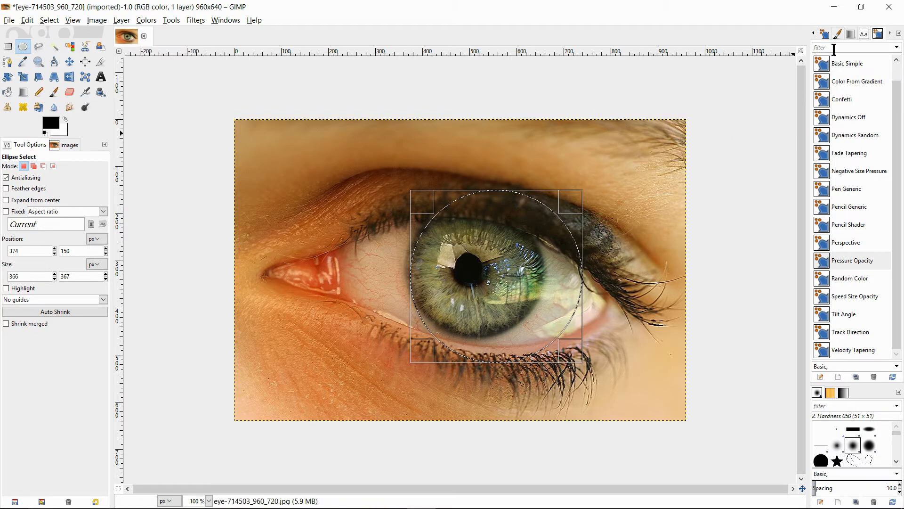
Invert the selection and delete everything outside the circle around the iris
scroll(816, 38, up, 3)
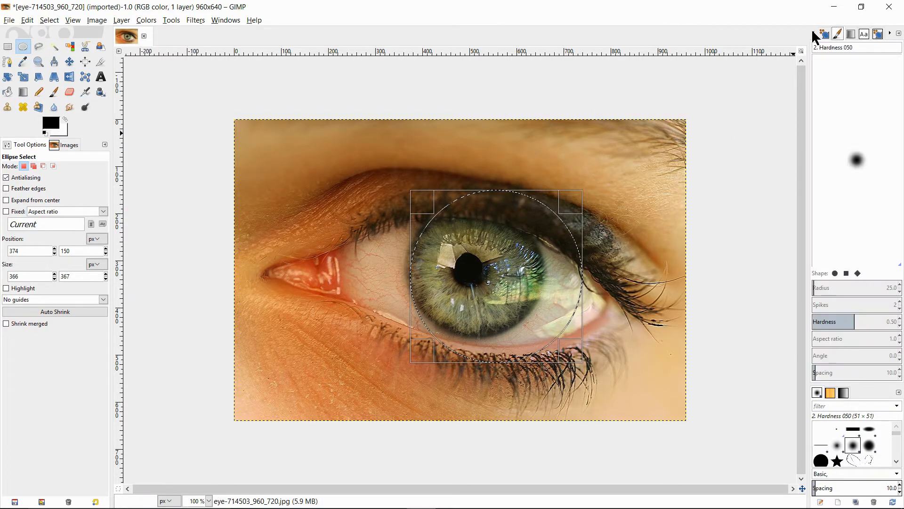
scroll(815, 35, up, 3)
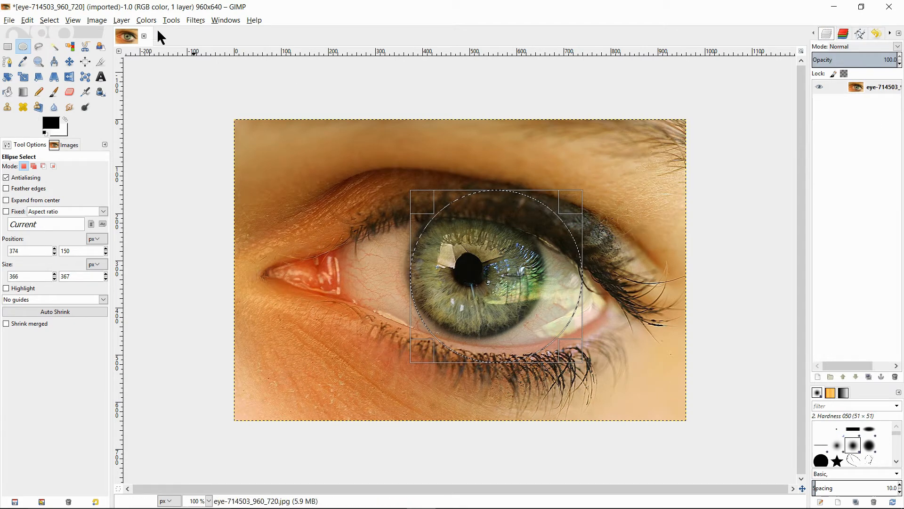
click(99, 21)
mouse_move(48, 22)
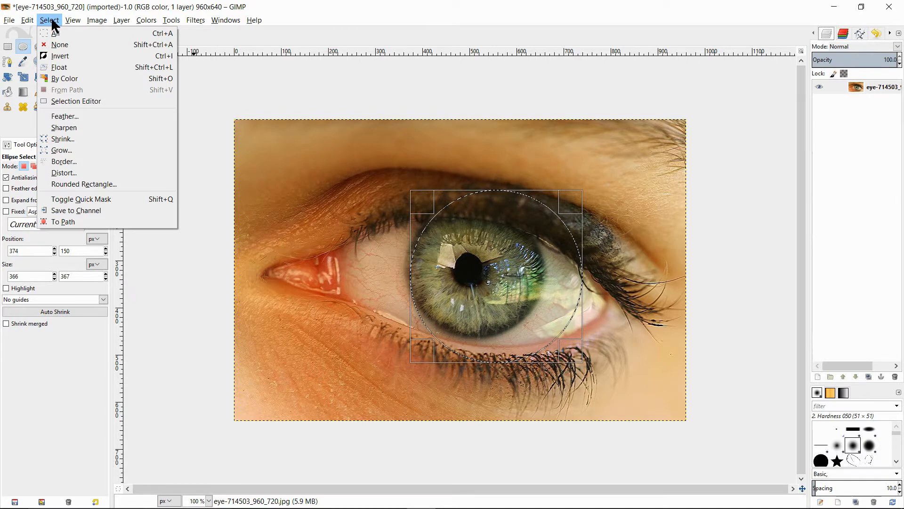
click(62, 55)
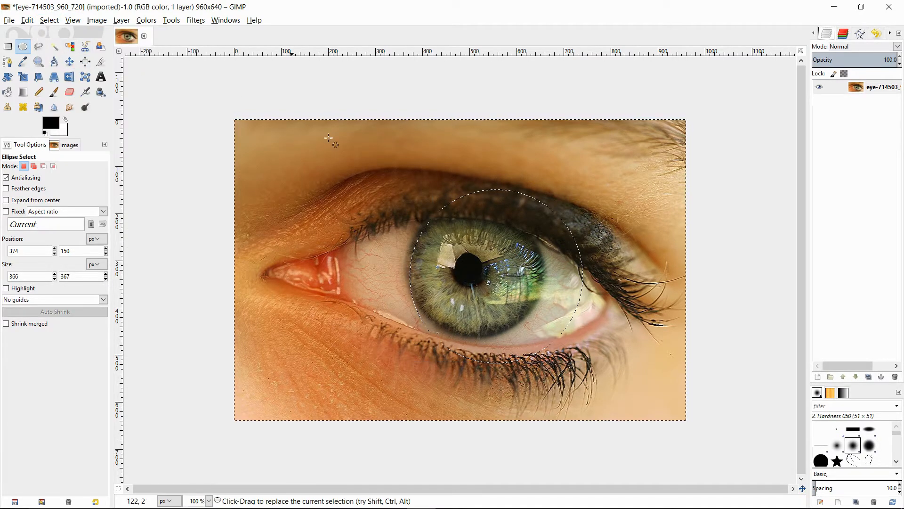
key(Delete)
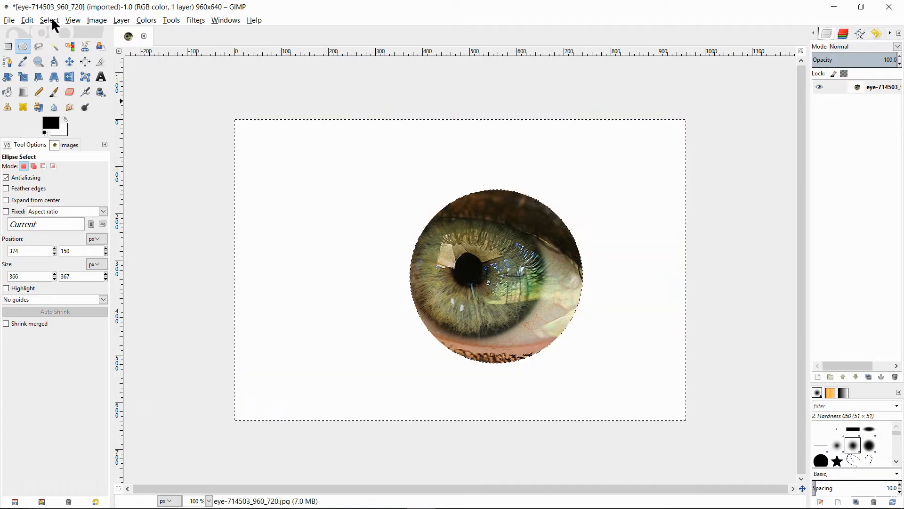
Invert the selection back to the circle and then deselect everything
click(56, 20)
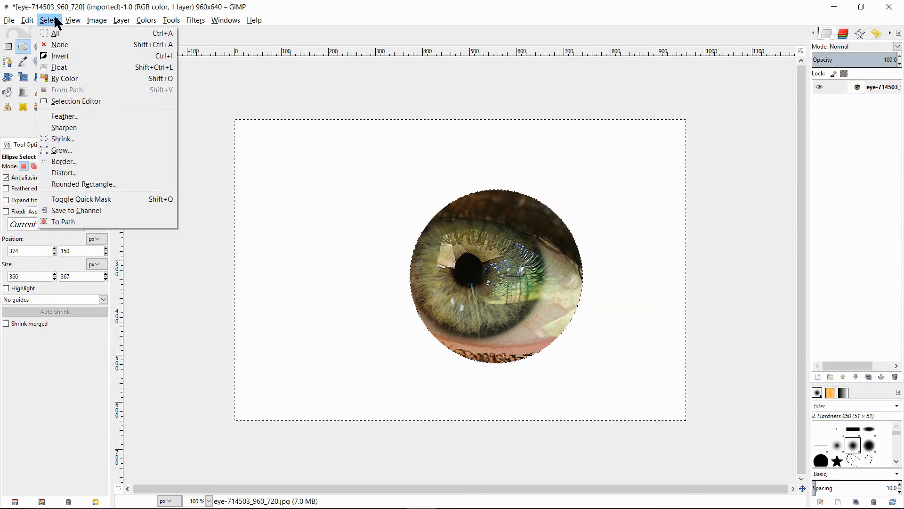
click(67, 56)
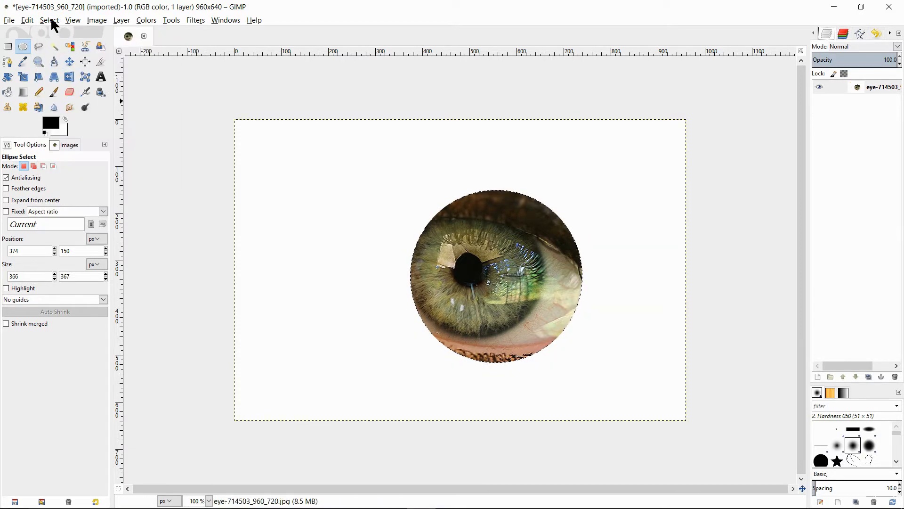
click(49, 20)
click(61, 45)
Crop the image to a rectangle about 575 × 482 px around the circular eye
click(101, 61)
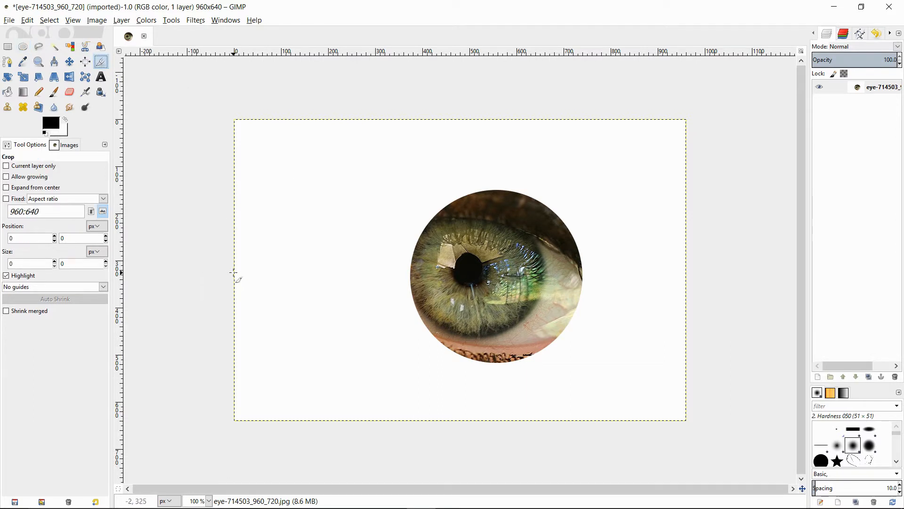
drag(344, 163, 614, 393)
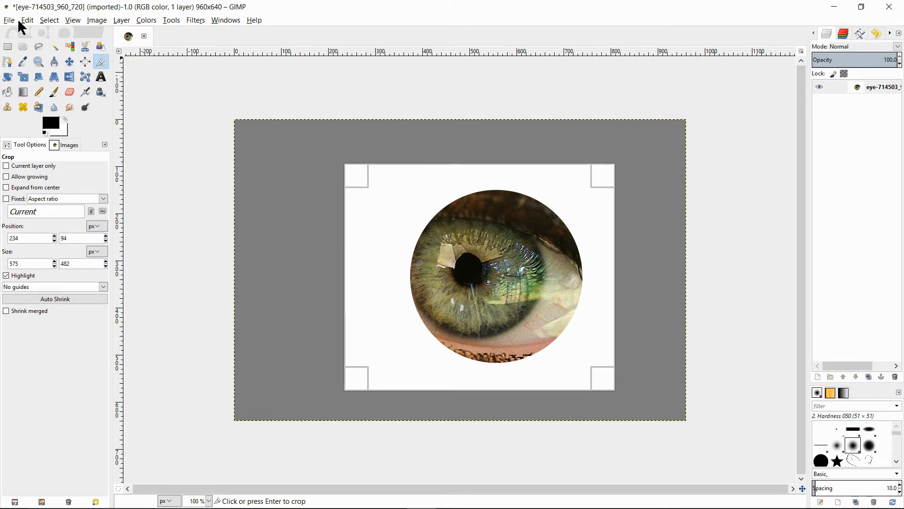
click(463, 288)
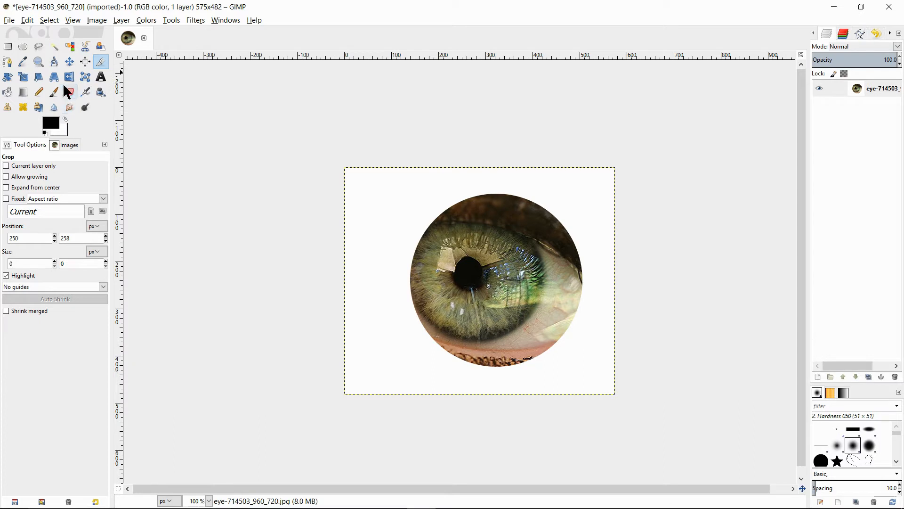
Start exporting the image under the name theeye1.jpg in the Desktop folder
click(9, 21)
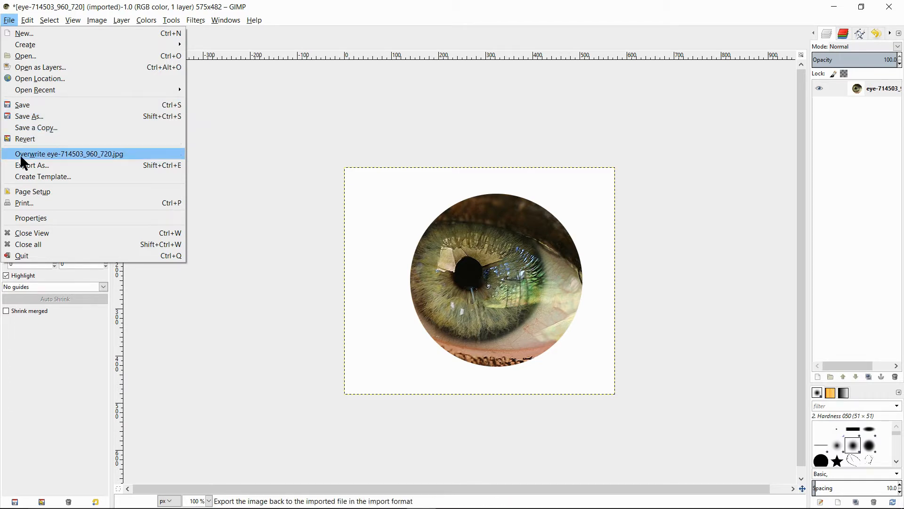
click(42, 166)
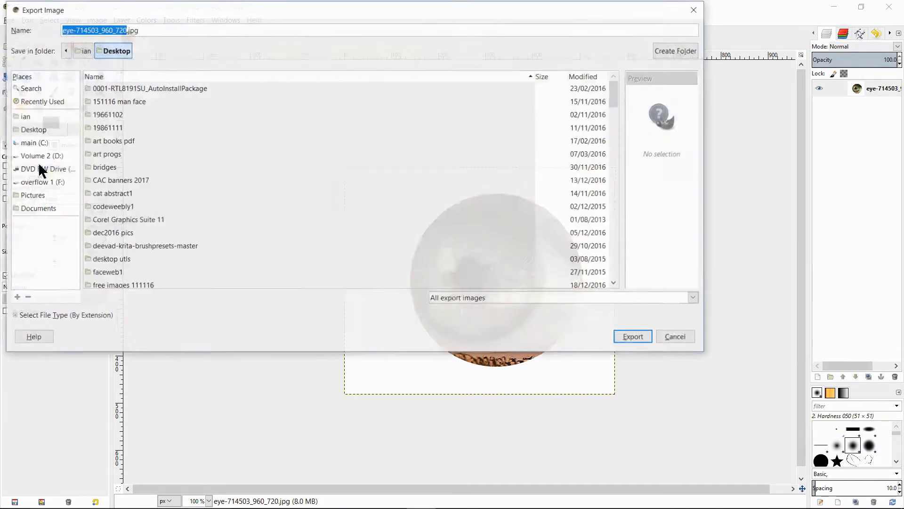
click(148, 29)
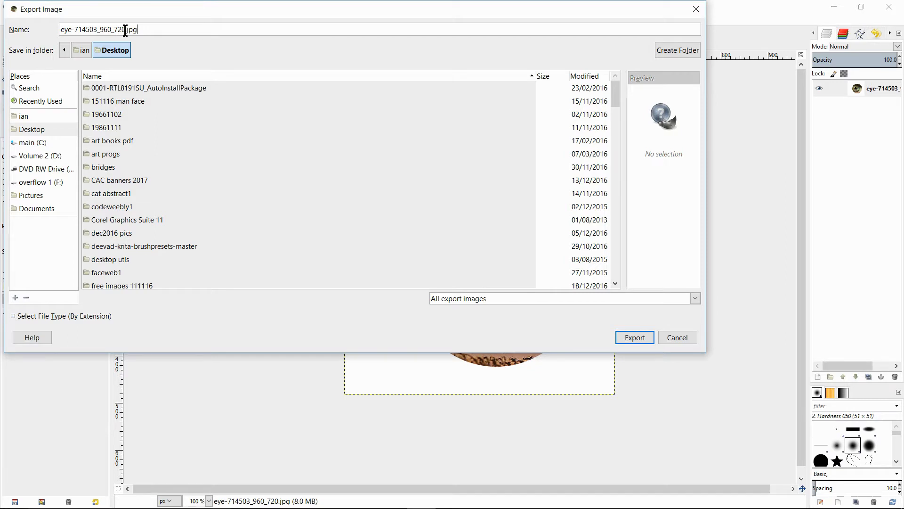
drag(125, 29, 3, 38)
drag(177, 27, 3, 27)
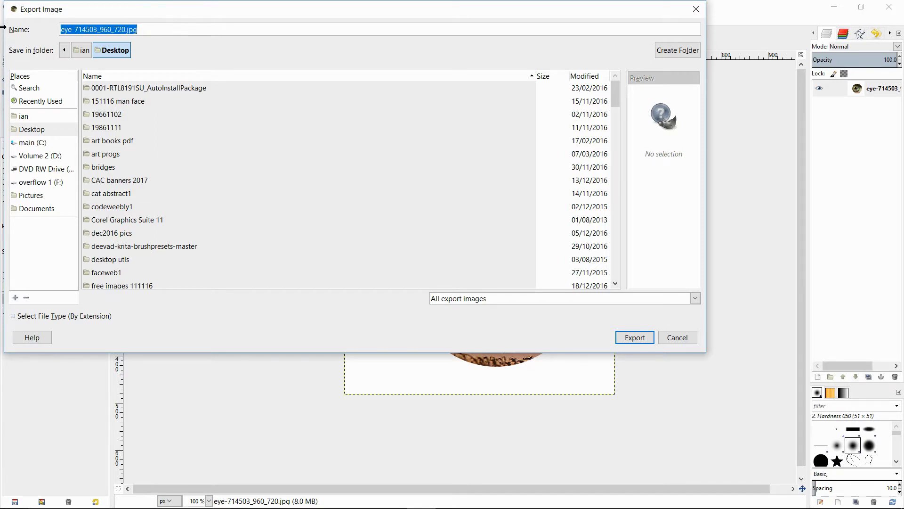
key(BackSpace)
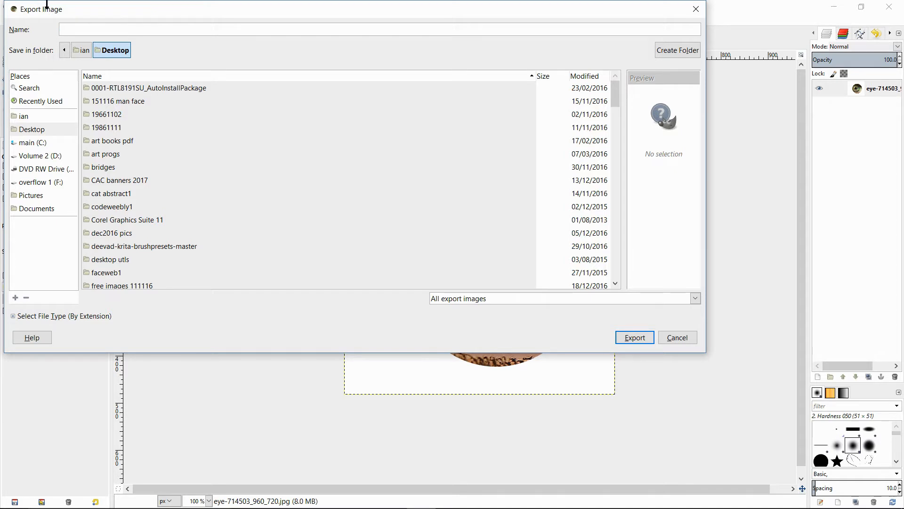
text(the)
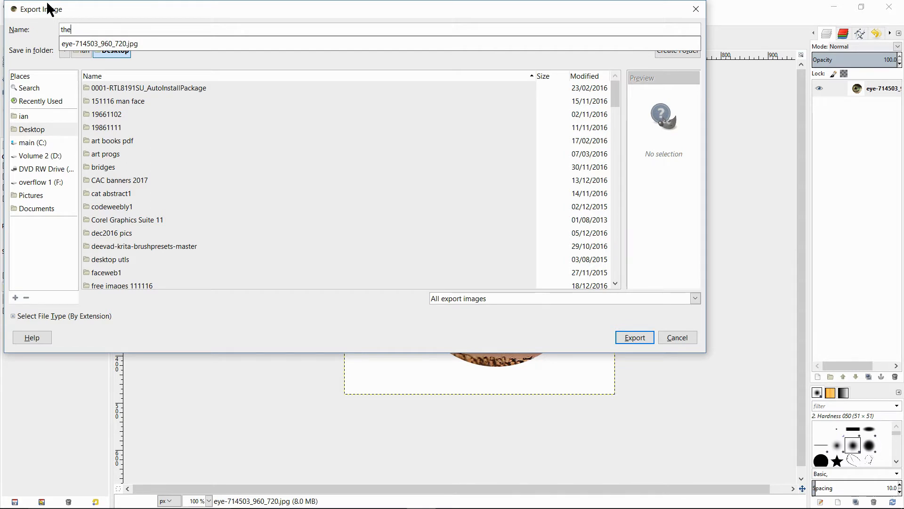
text(eye1.jpg)
click(30, 129)
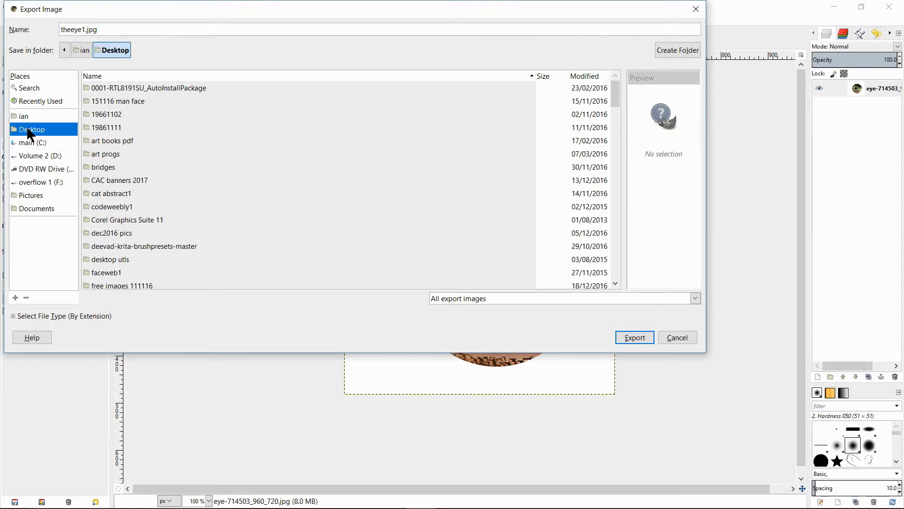
Set the file type to JPEG image and export the file at quality 92
click(695, 299)
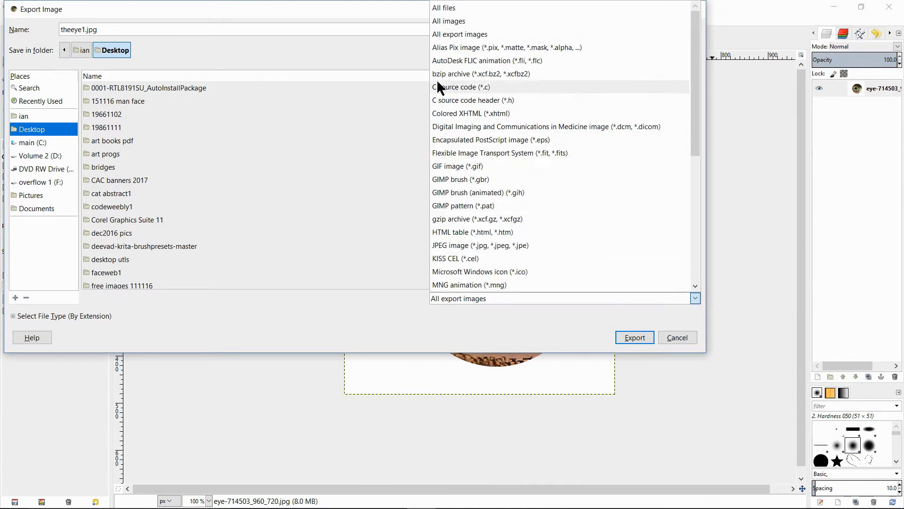
click(435, 246)
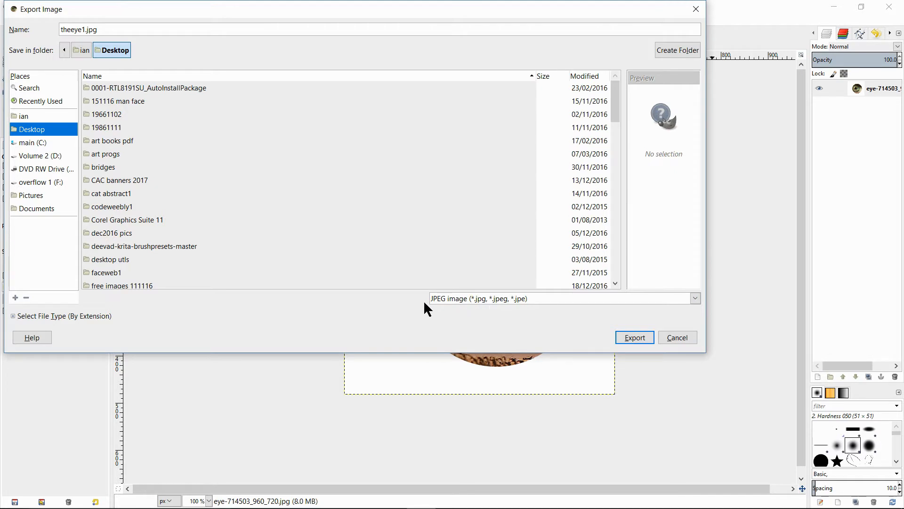
click(639, 338)
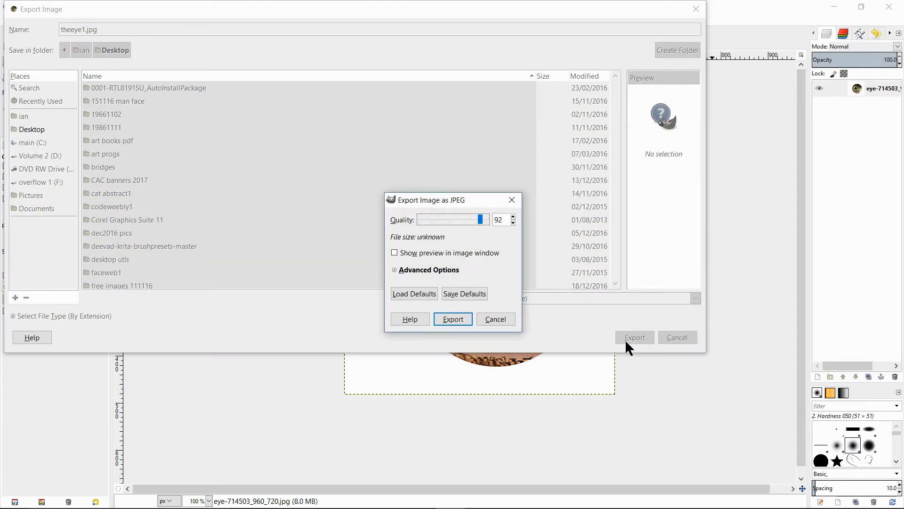
drag(489, 217, 495, 220)
click(455, 317)
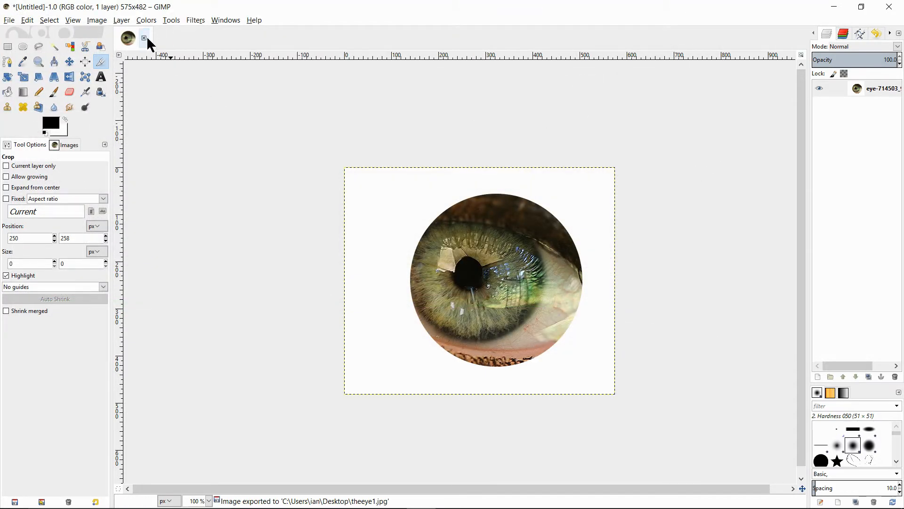
Create a new blank image of 575 × 482 pixels
click(9, 20)
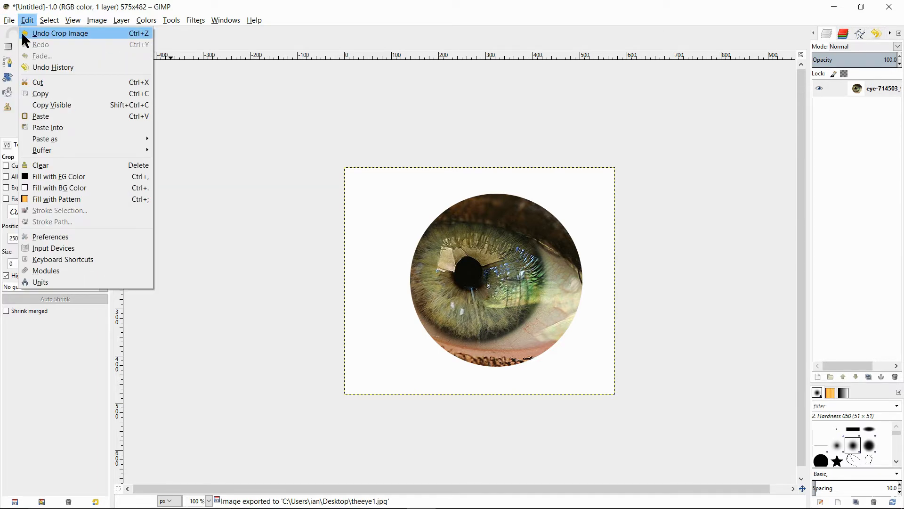
click(22, 32)
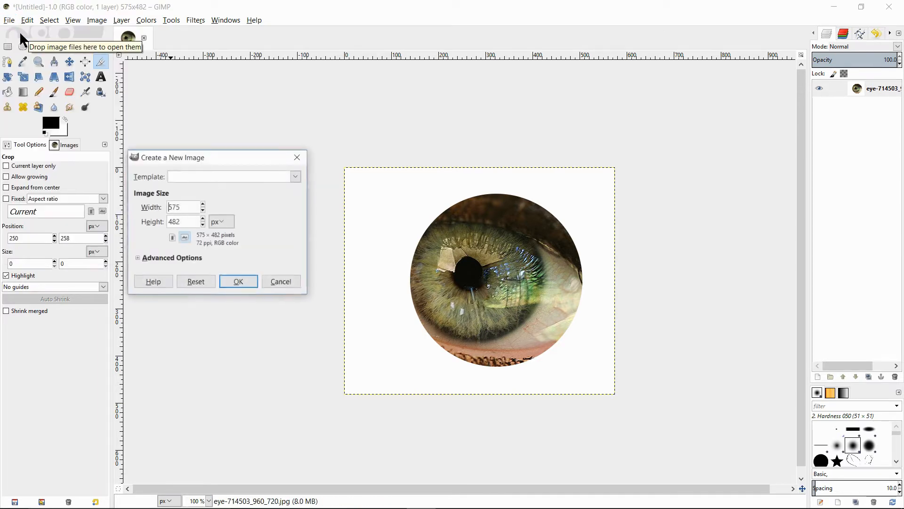
click(243, 282)
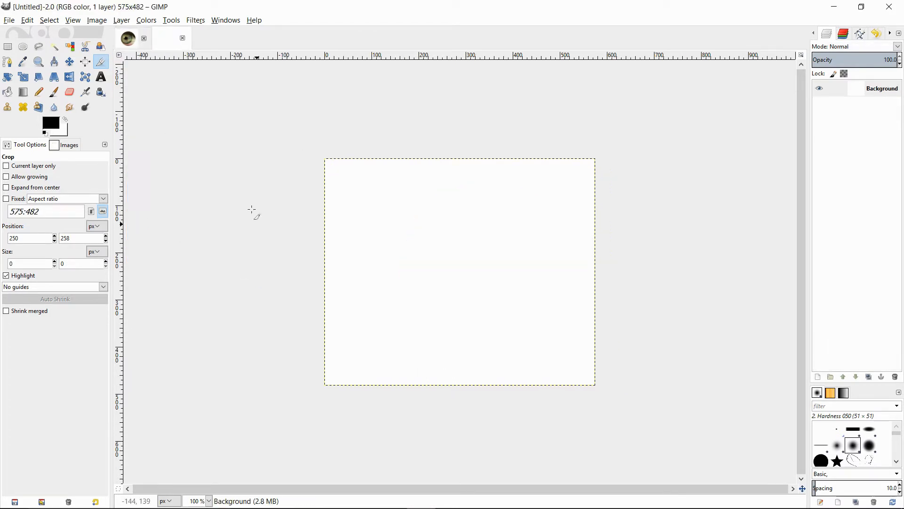
Fill the new canvas with red f60808 using the Bucket Fill tool
click(7, 93)
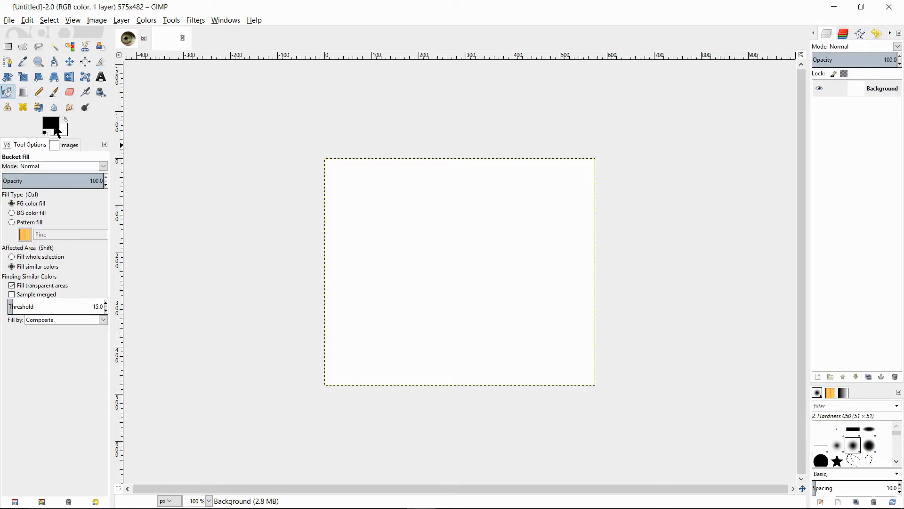
click(54, 127)
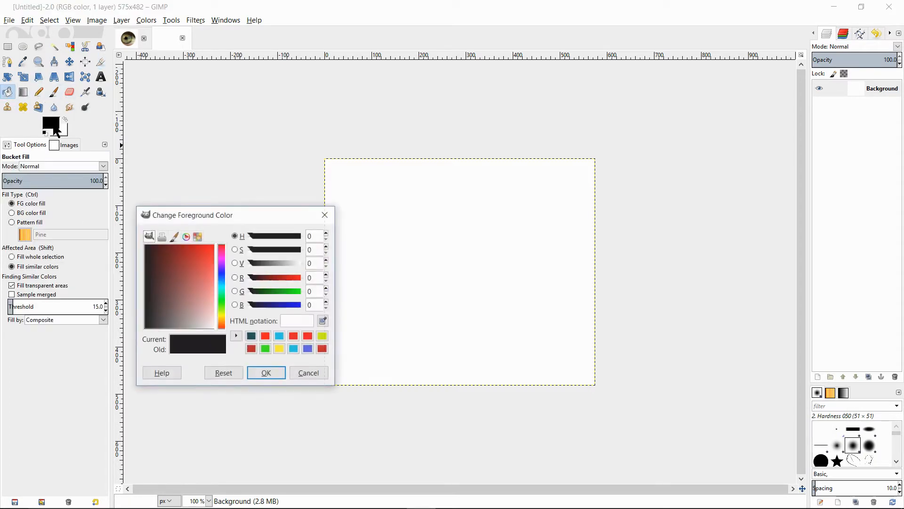
click(211, 246)
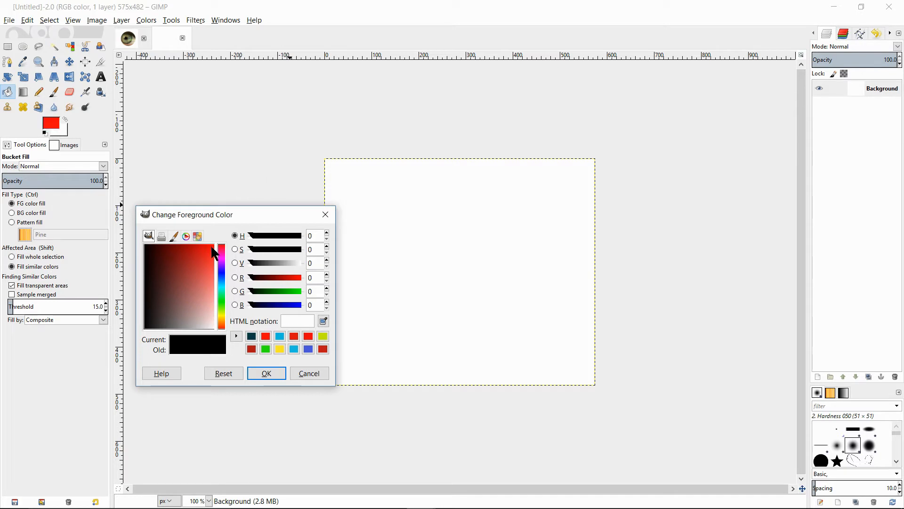
click(270, 372)
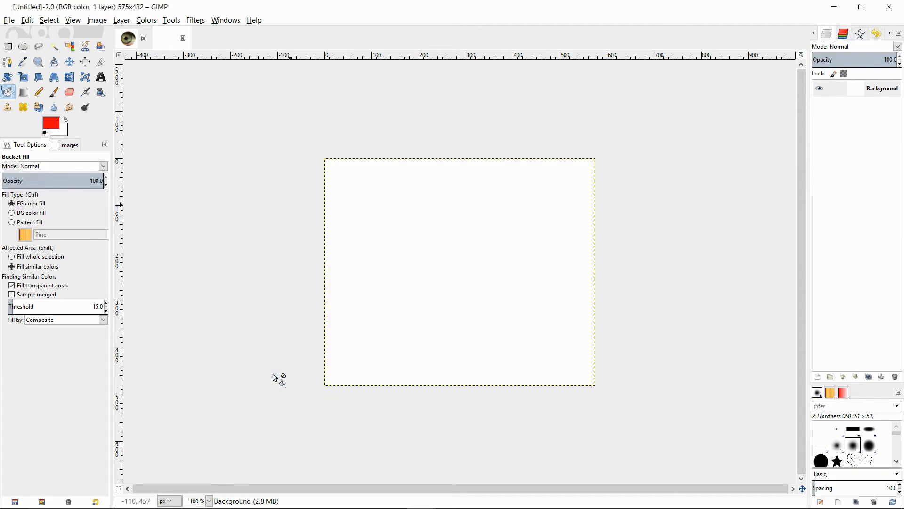
click(446, 215)
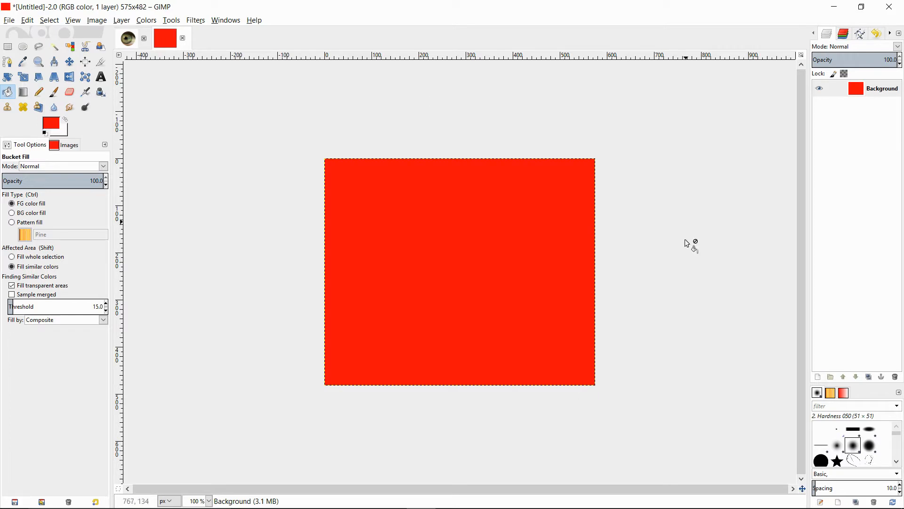
Open theeye1.jpg from the Desktop as a new layer in the red image
click(9, 21)
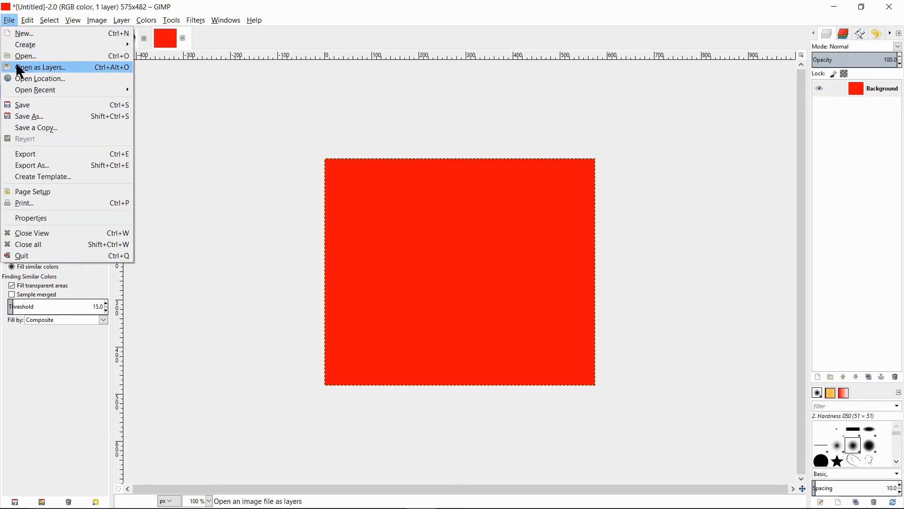
click(51, 67)
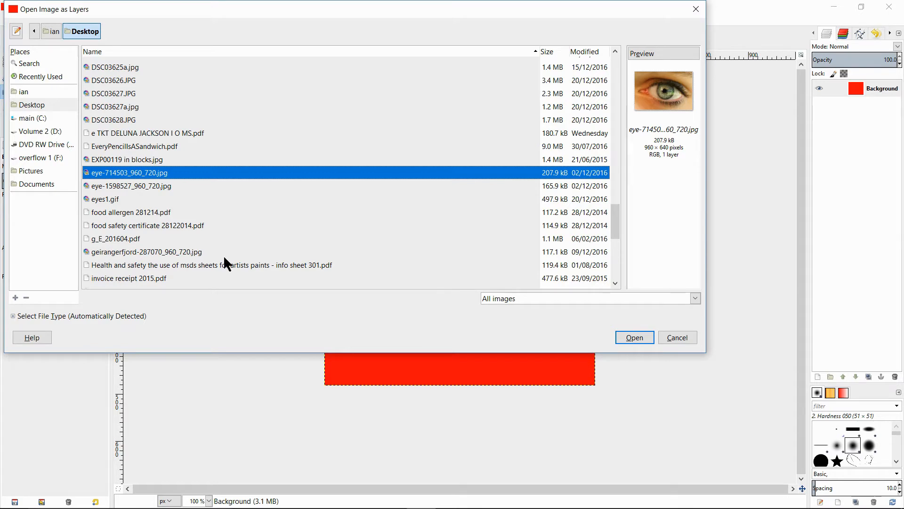
scroll(105, 228, down, 8)
click(100, 222)
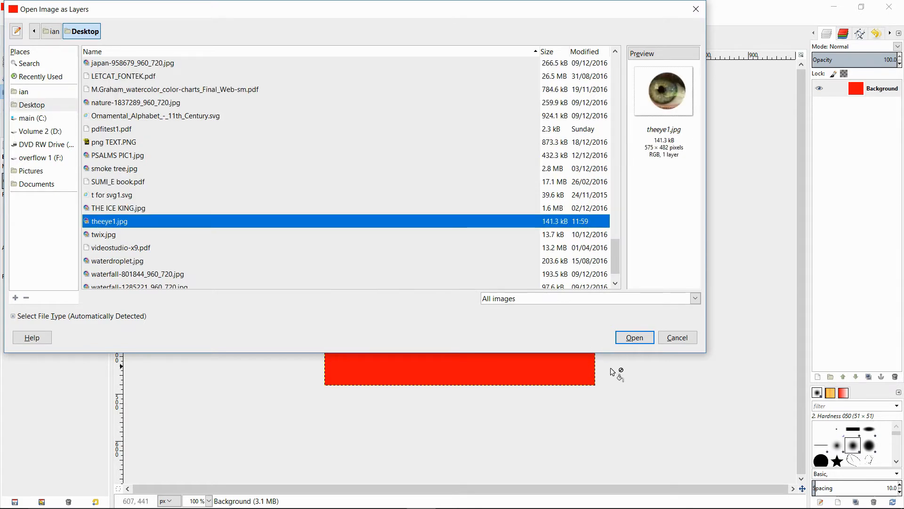
click(635, 337)
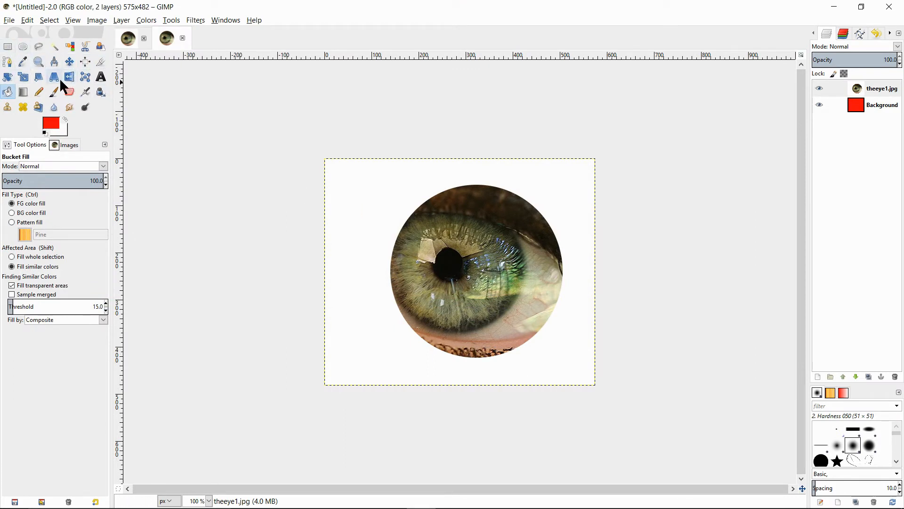
Scale the eye layer down to a smaller size with the Scale tool
click(23, 78)
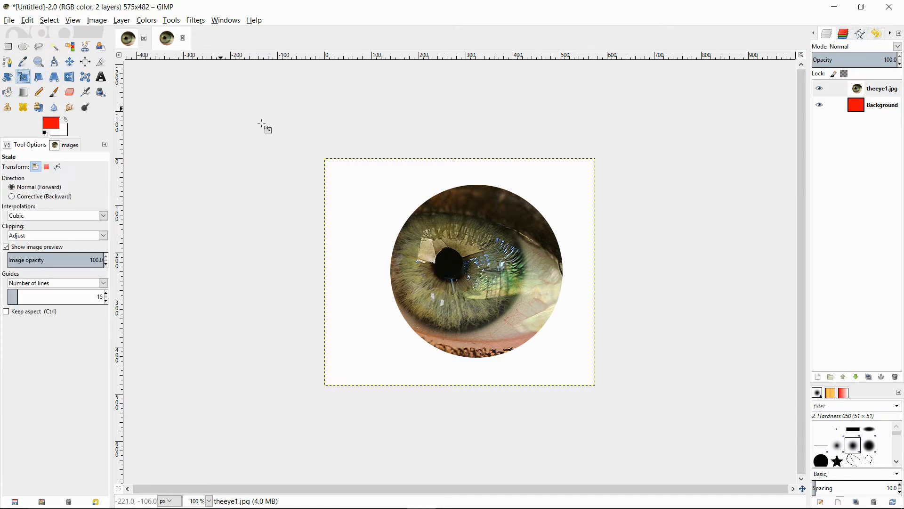
drag(327, 159, 440, 246)
key(Return)
Move the eye layer toward the upper right area of the red canvas
click(69, 62)
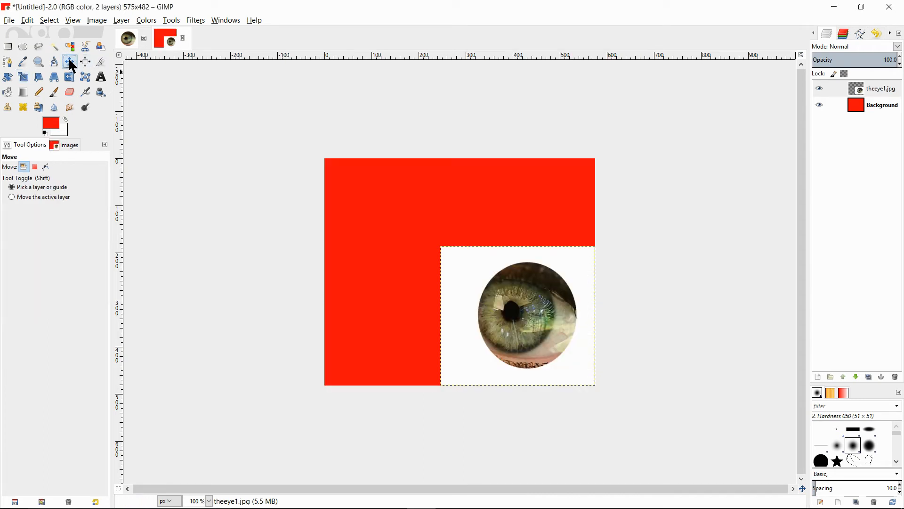
drag(466, 267, 413, 238)
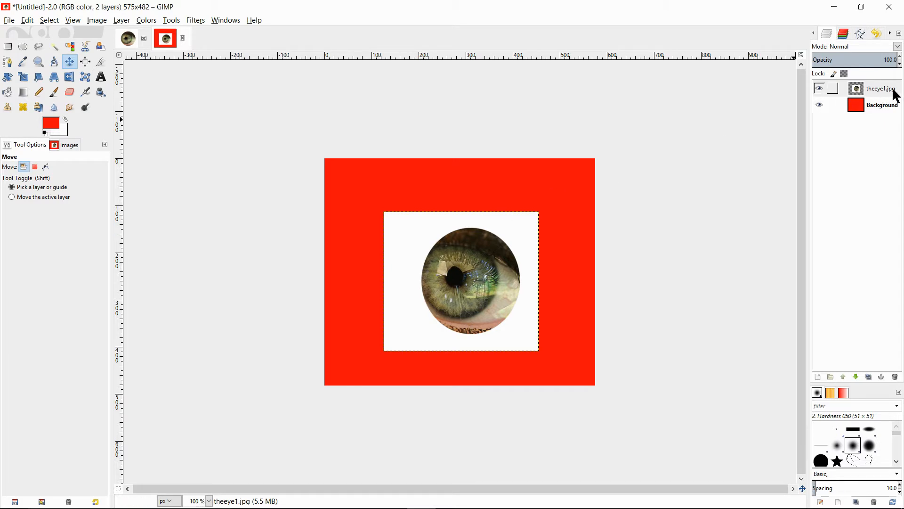
drag(447, 287, 466, 257)
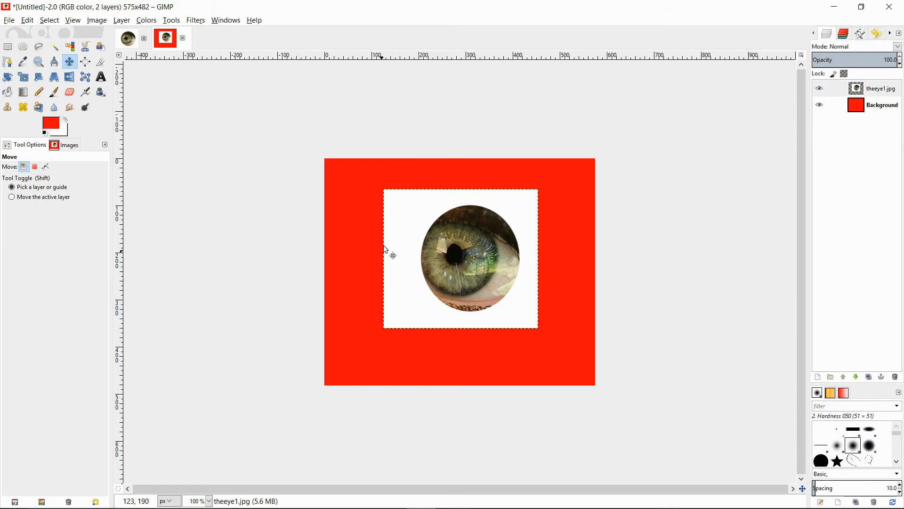
drag(449, 248, 496, 232)
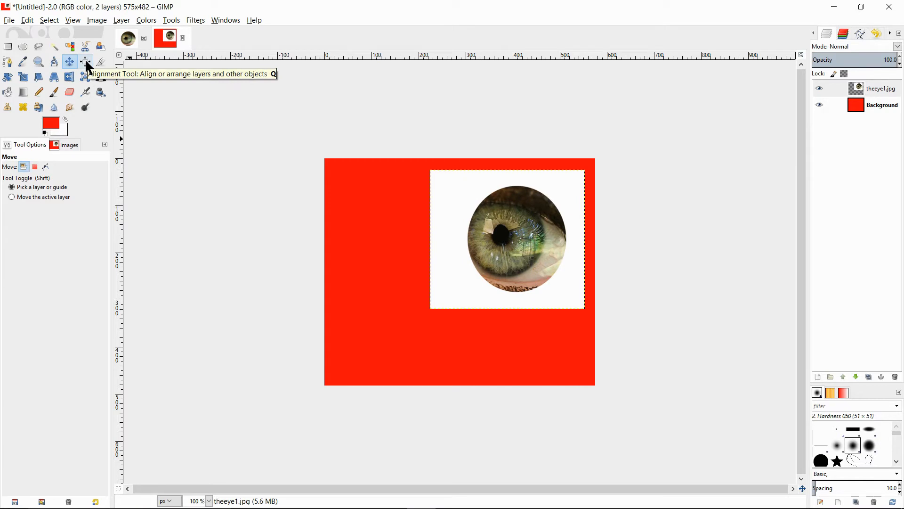
Scale the eye layer down to 165 × 141 pixels
click(23, 77)
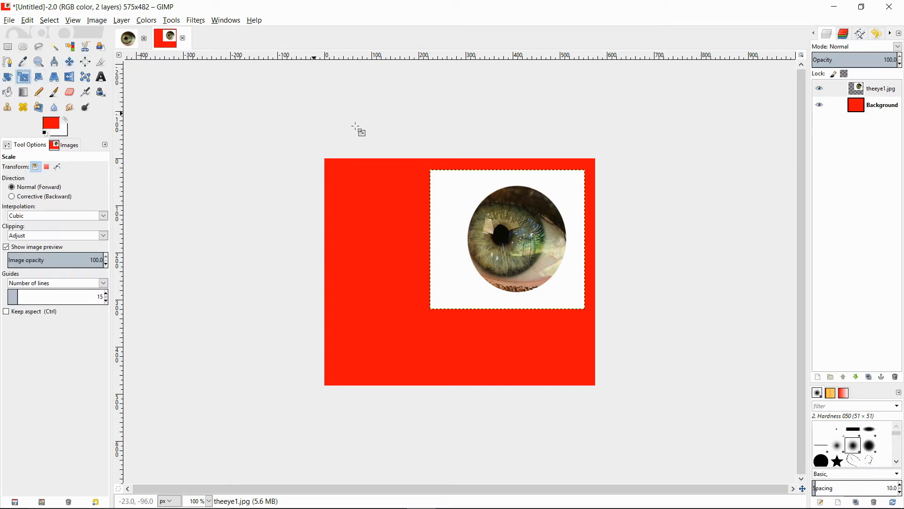
click(433, 308)
drag(433, 308, 509, 237)
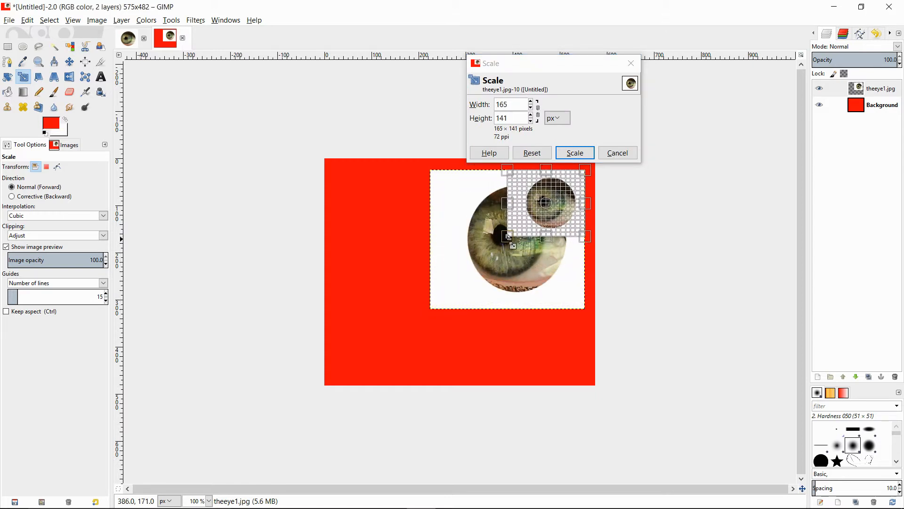
click(583, 153)
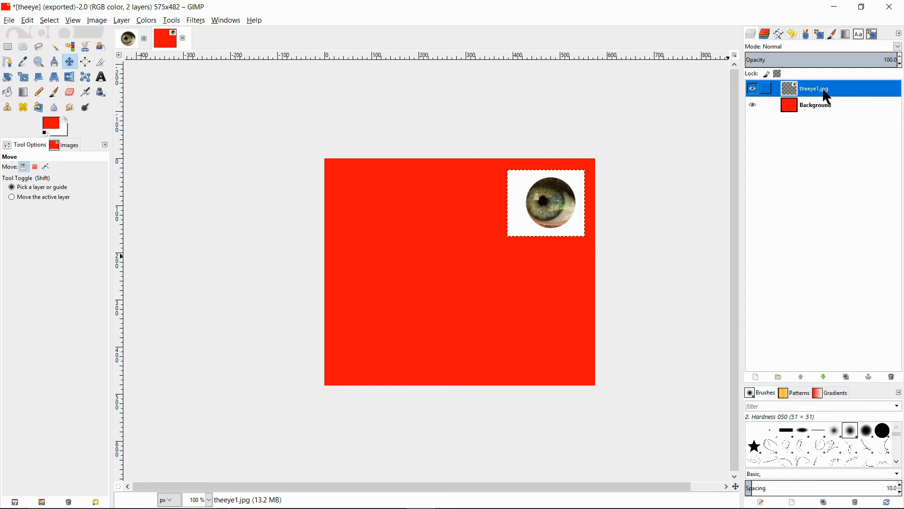
Duplicate the eye layer and move the copy to the left middle of the canvas
right_click(852, 93)
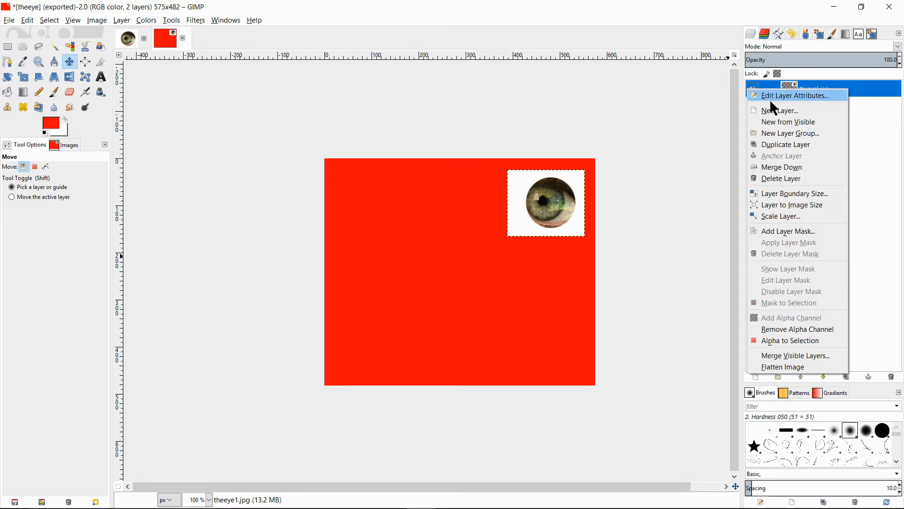
click(780, 145)
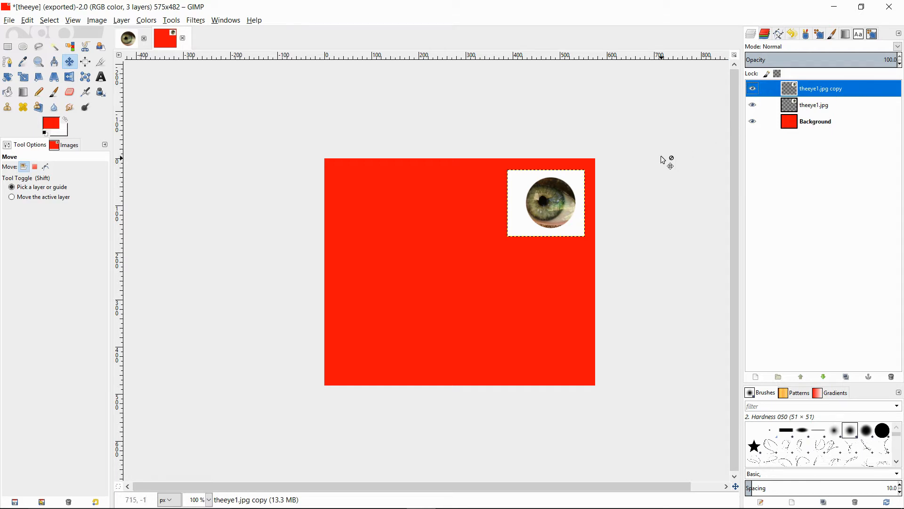
click(71, 64)
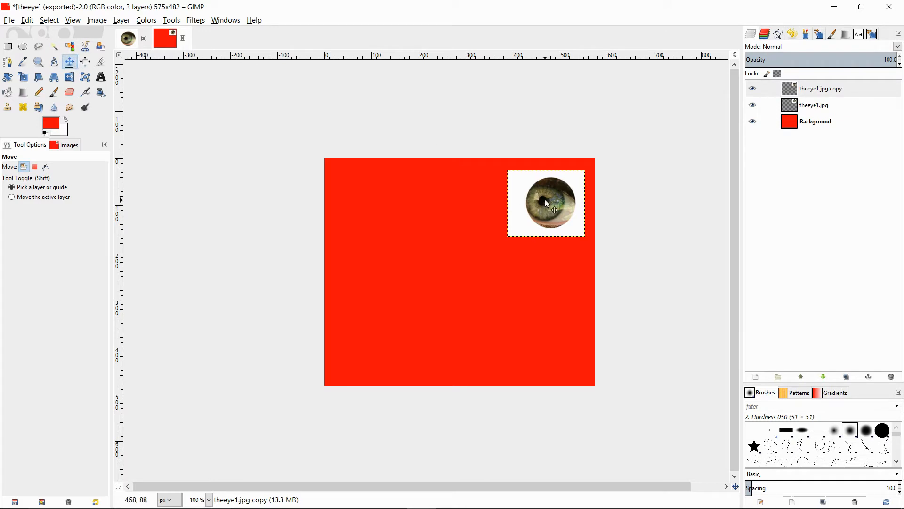
drag(544, 199, 391, 262)
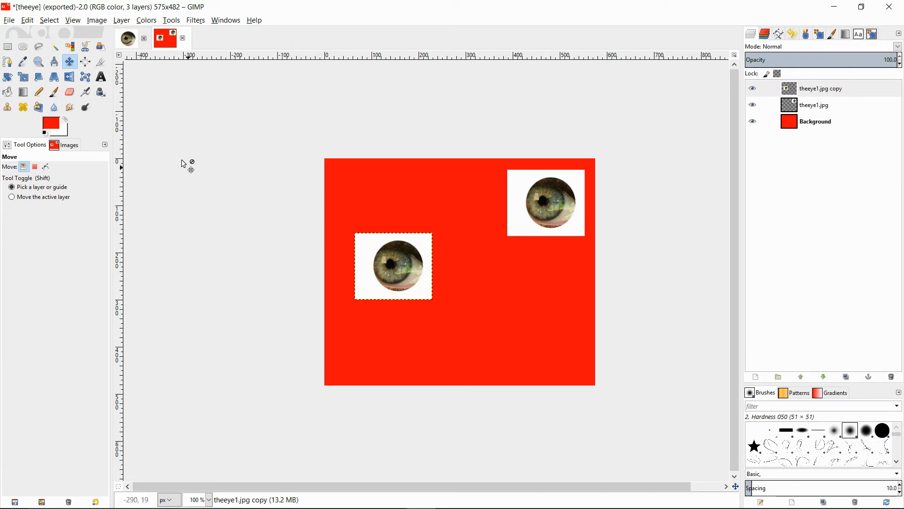
Select the white area around the copied eye with Fuzzy Select and delete it
click(55, 45)
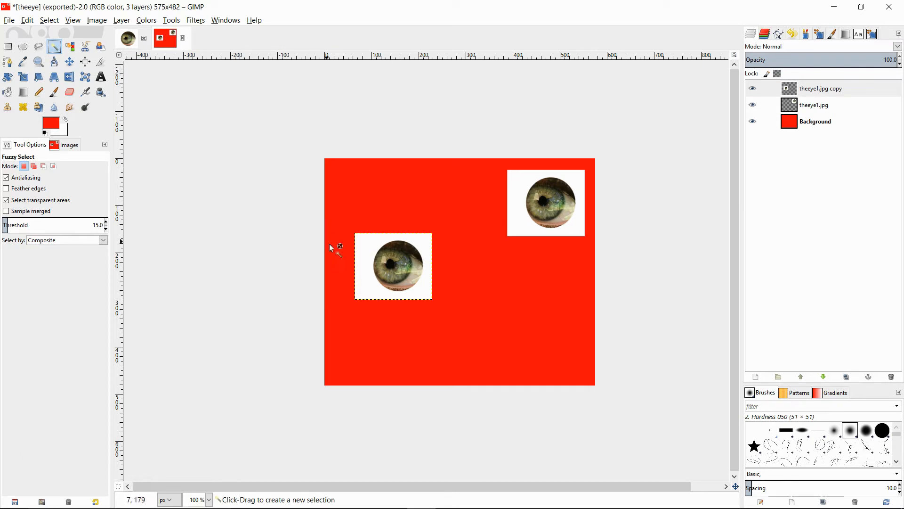
click(369, 249)
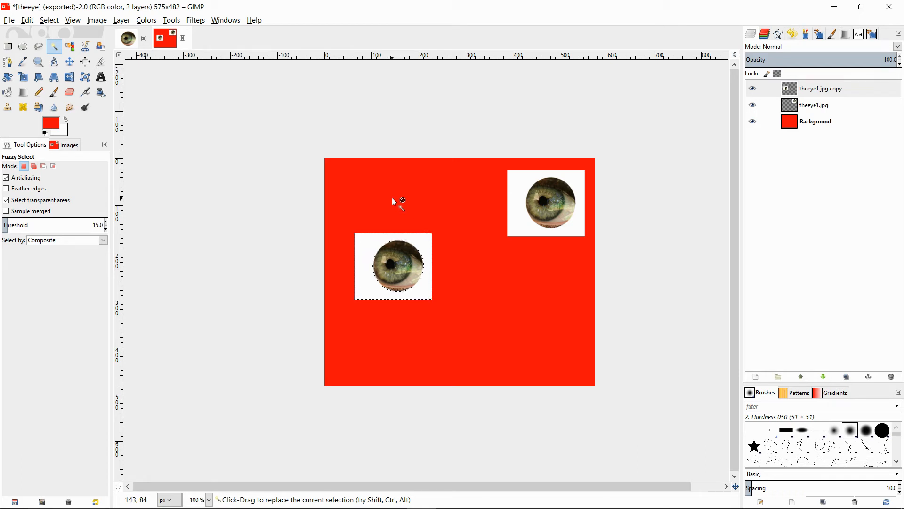
key(Delete)
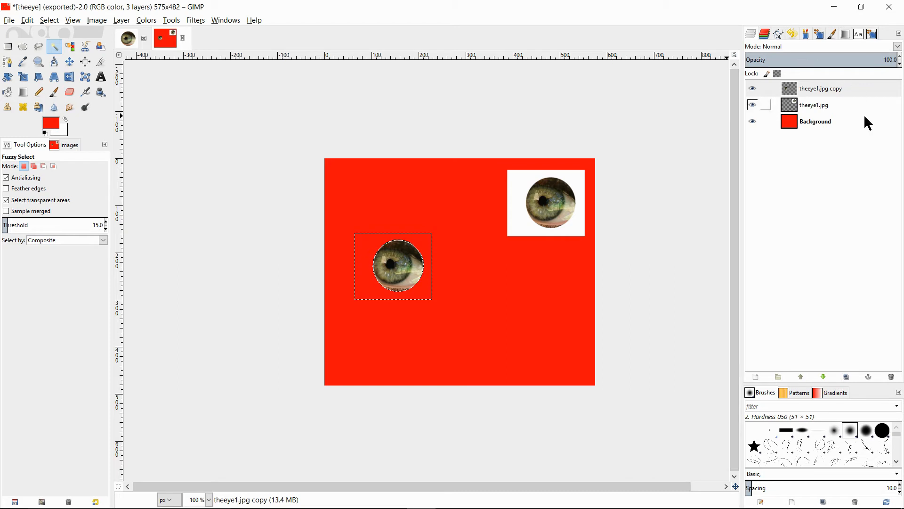
Hide the original eye and background layers and choose PNG image as the export type for theeye.png
click(753, 105)
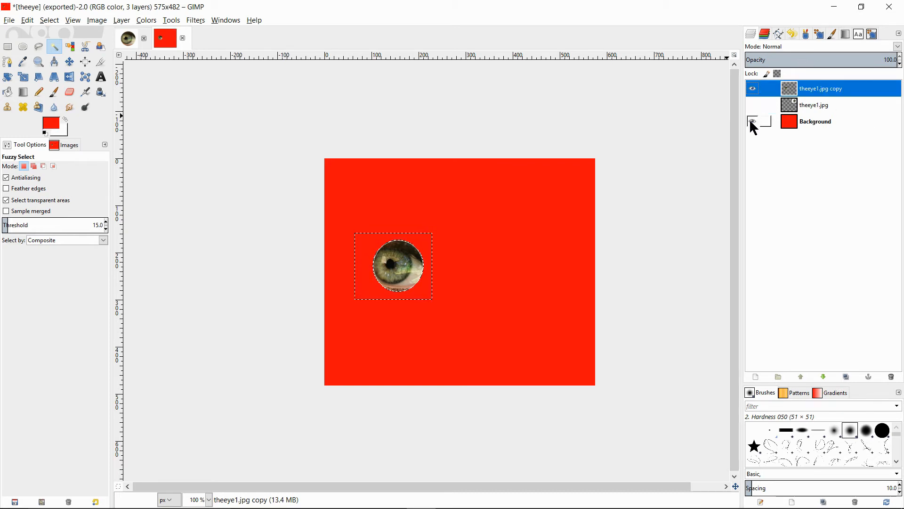
click(753, 122)
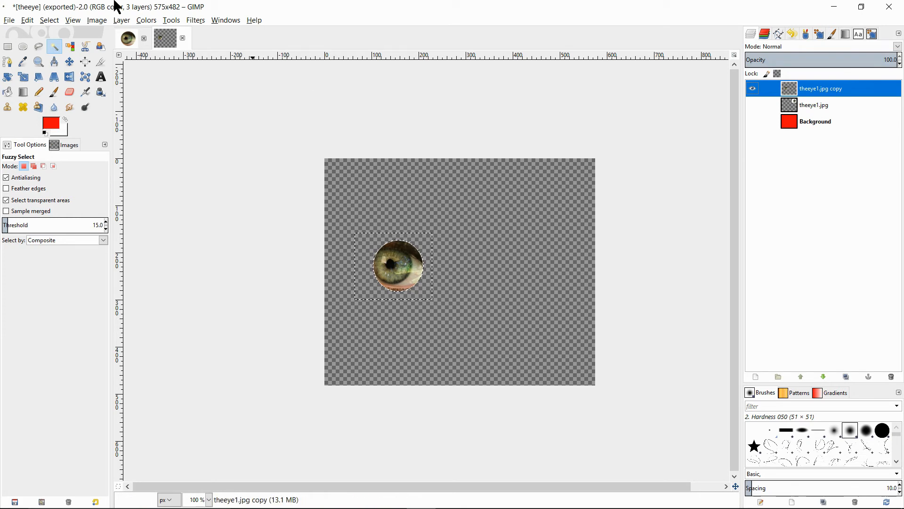
click(9, 20)
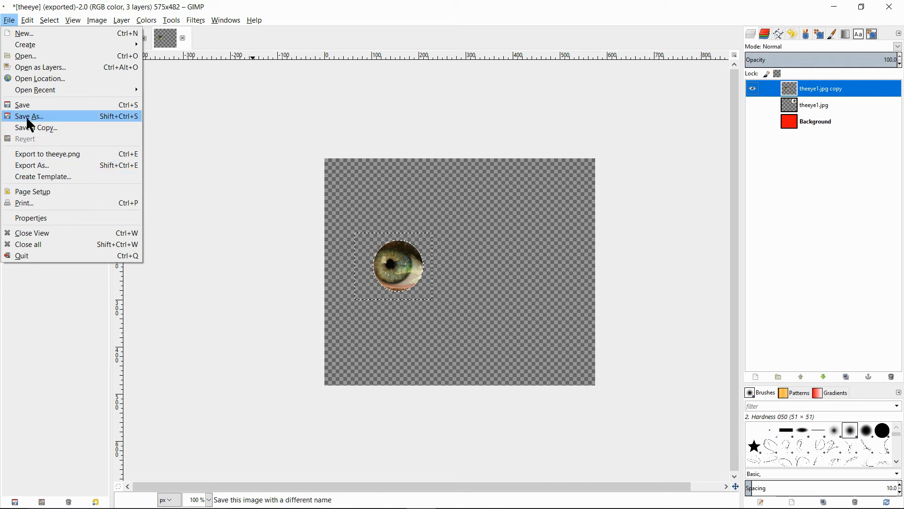
click(27, 166)
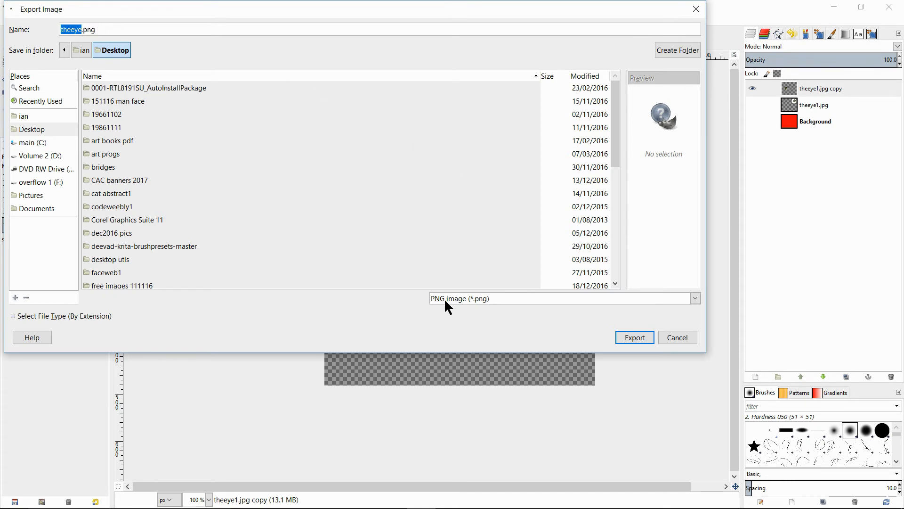
click(696, 298)
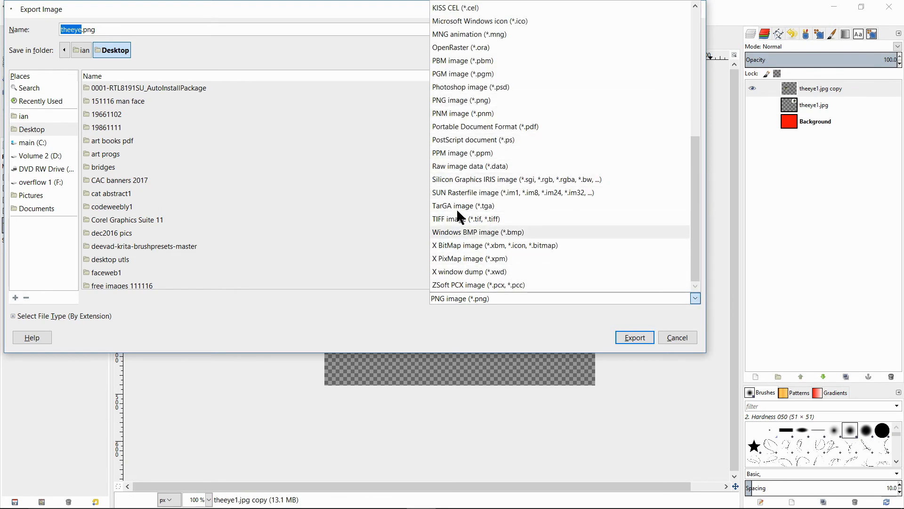
drag(695, 184, 707, 206)
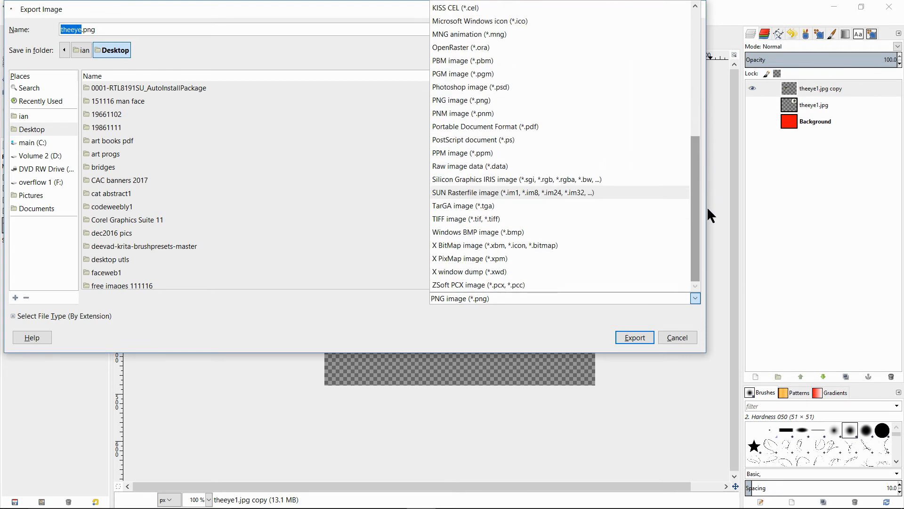
click(443, 100)
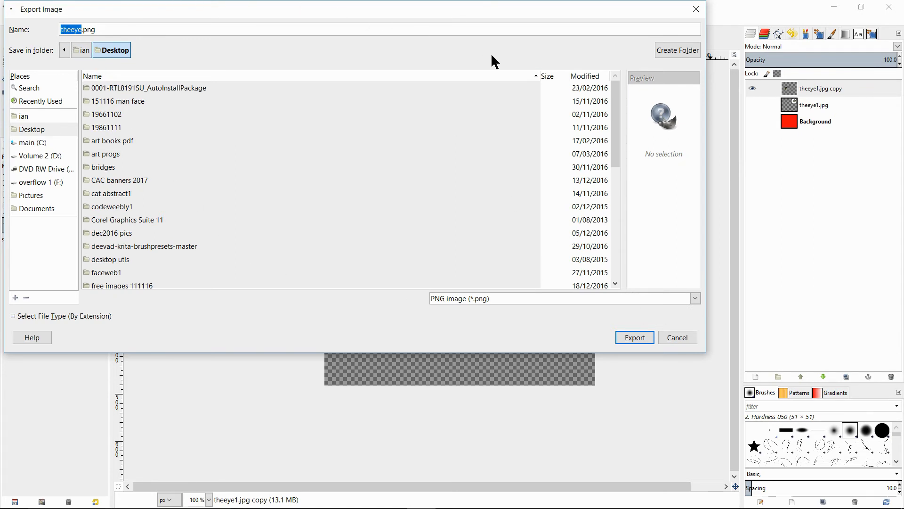
Export theeye.png to the Desktop, replacing the existing file, with the default PNG options
click(636, 335)
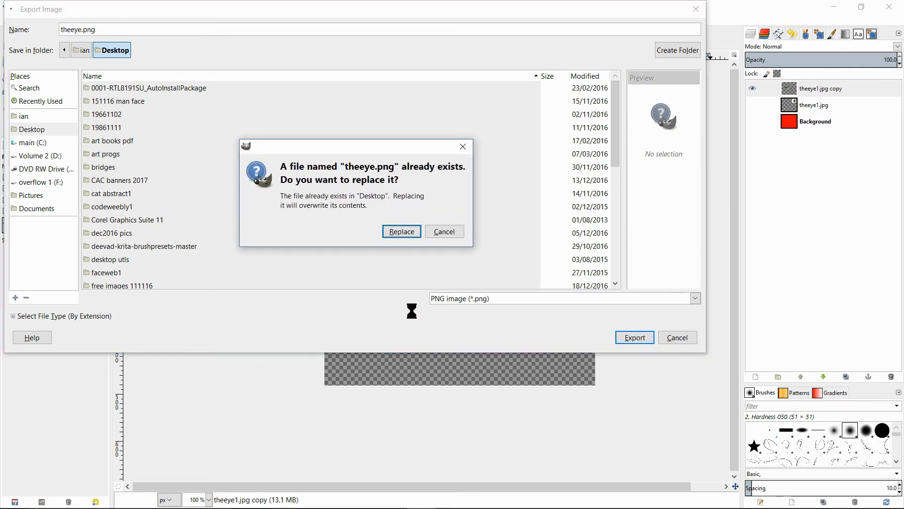
click(402, 231)
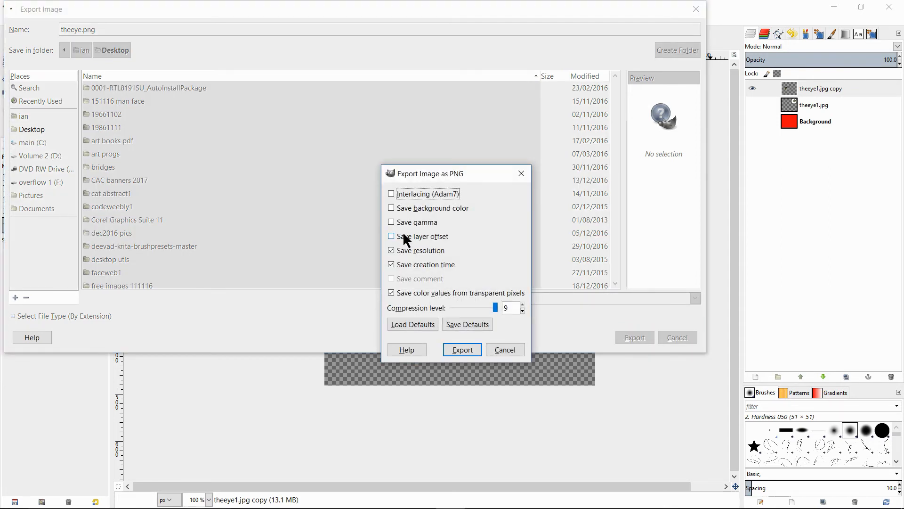
click(391, 208)
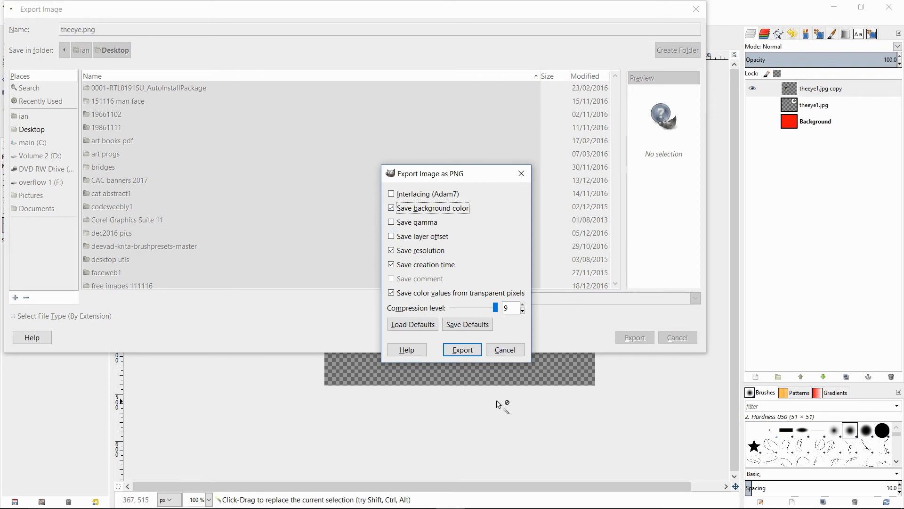
click(391, 208)
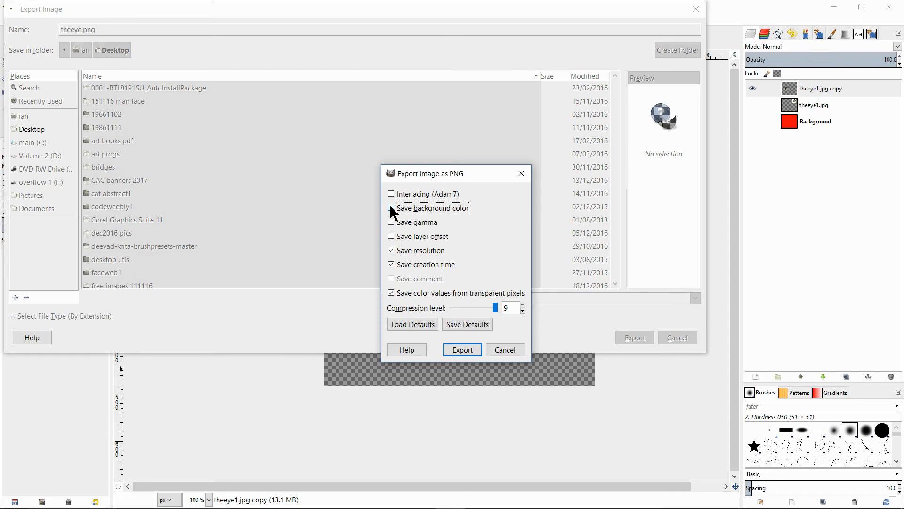
click(460, 349)
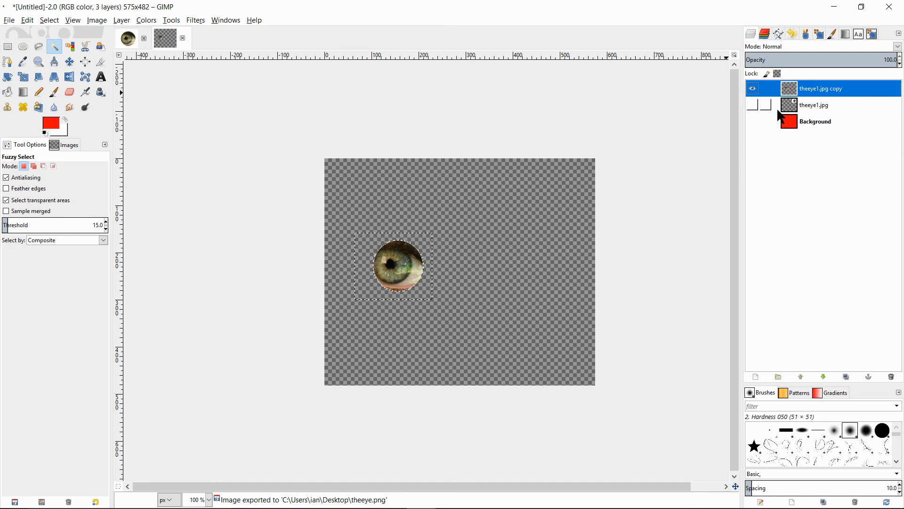
Show the background and original eye layers again and delete the copied eye layer
click(752, 119)
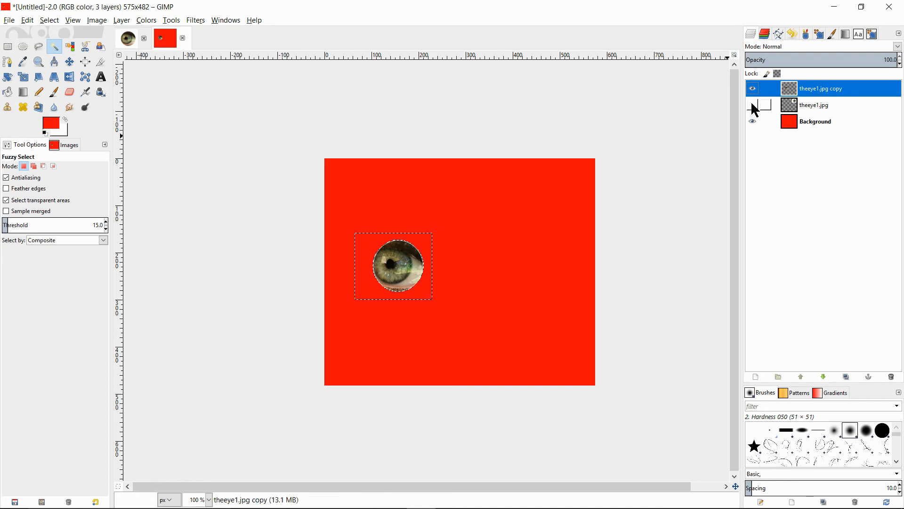
click(752, 105)
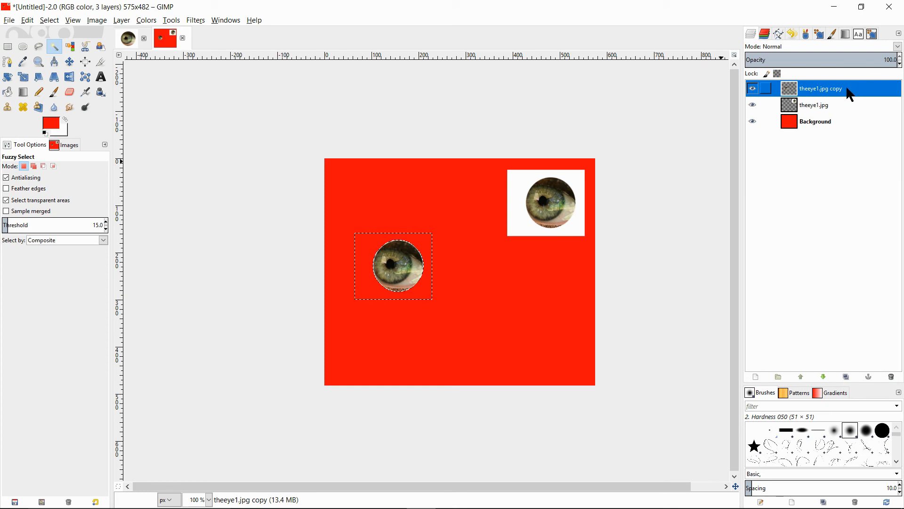
drag(852, 94, 892, 376)
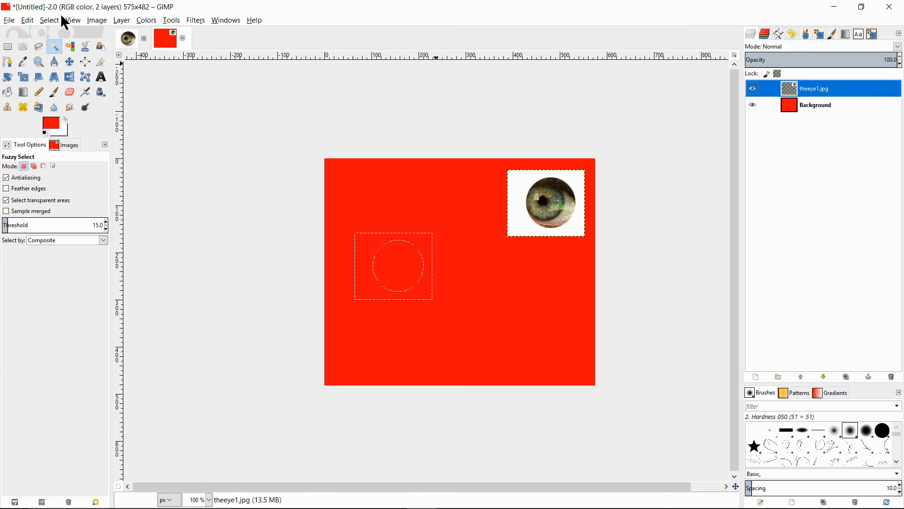
Remove the current selection so nothing is selected
click(49, 21)
mouse_move(172, 20)
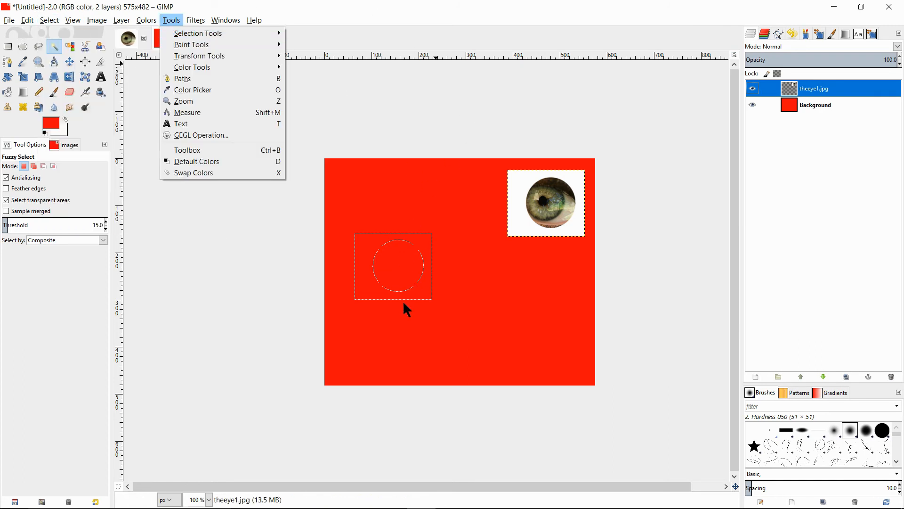
click(60, 21)
click(50, 20)
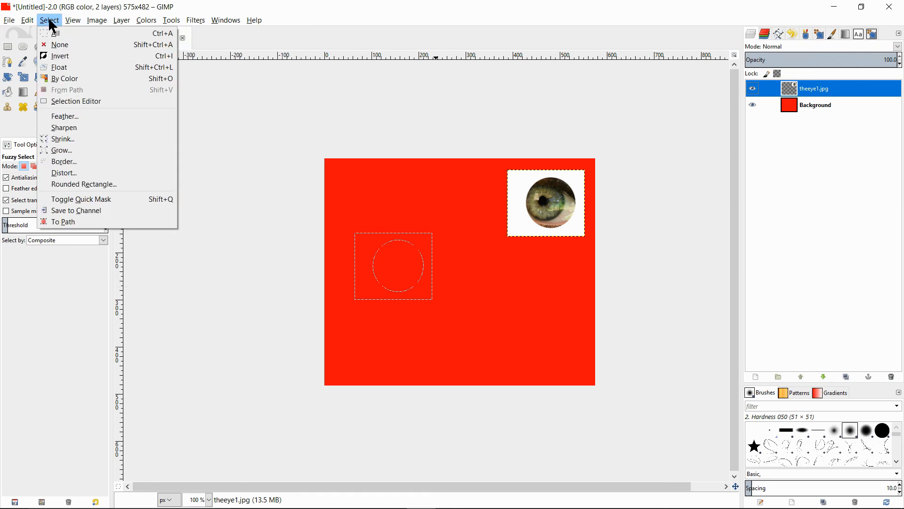
click(64, 47)
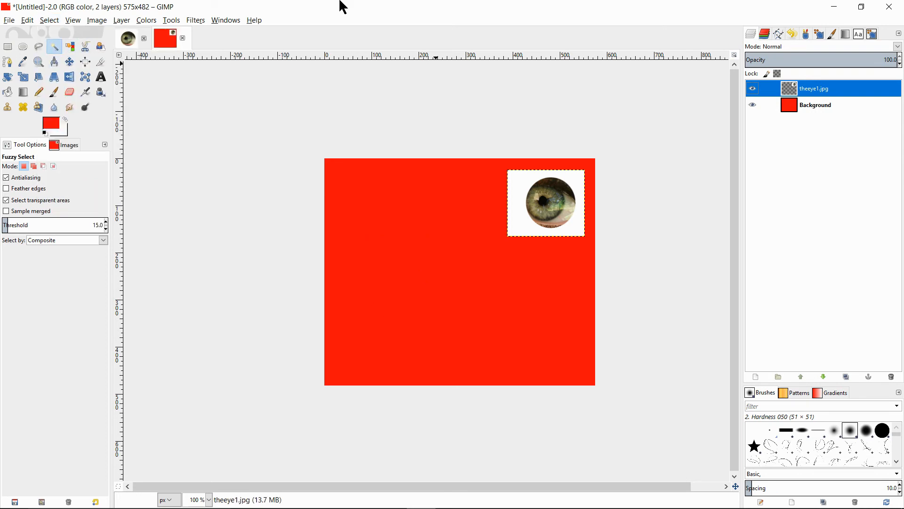
Open theeye.png from the Desktop as a new layer in the red image
click(11, 24)
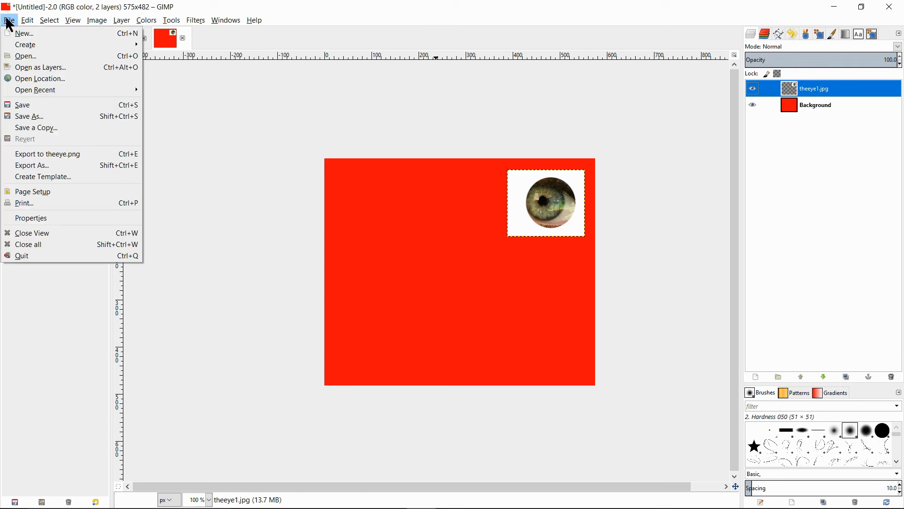
click(46, 68)
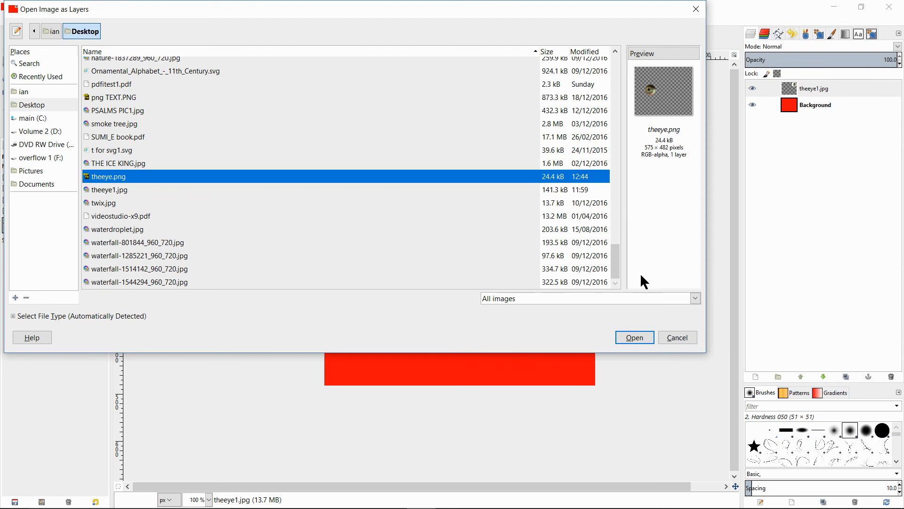
click(636, 338)
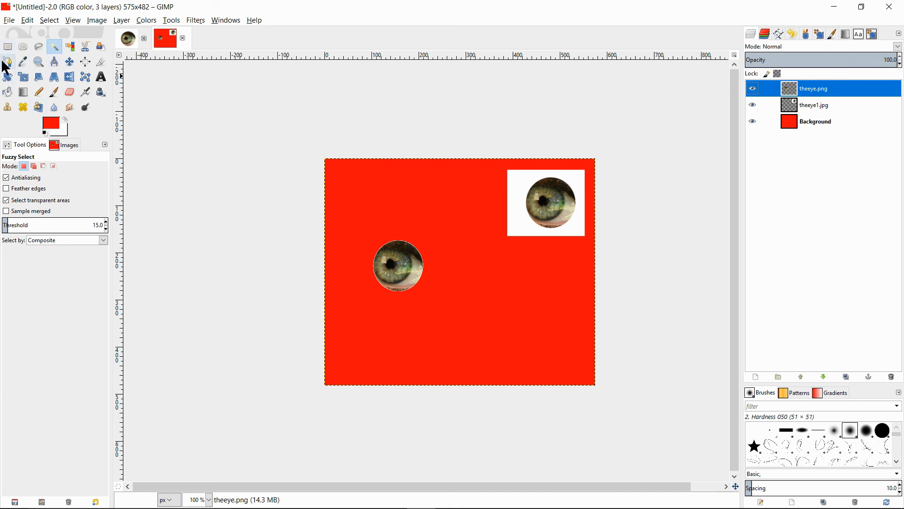
With the Move tool, drag the transparent eye so it overlaps the white-backed JPG eye
click(70, 63)
drag(400, 270, 515, 220)
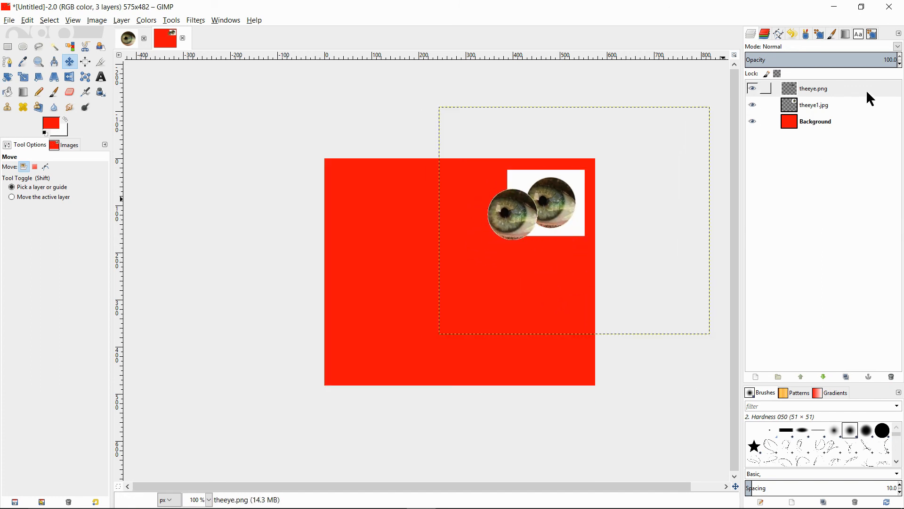
Lower the theeye.png layer beneath theeye1.jpg and back to the top, then move its eye onto the red area
drag(859, 87, 854, 112)
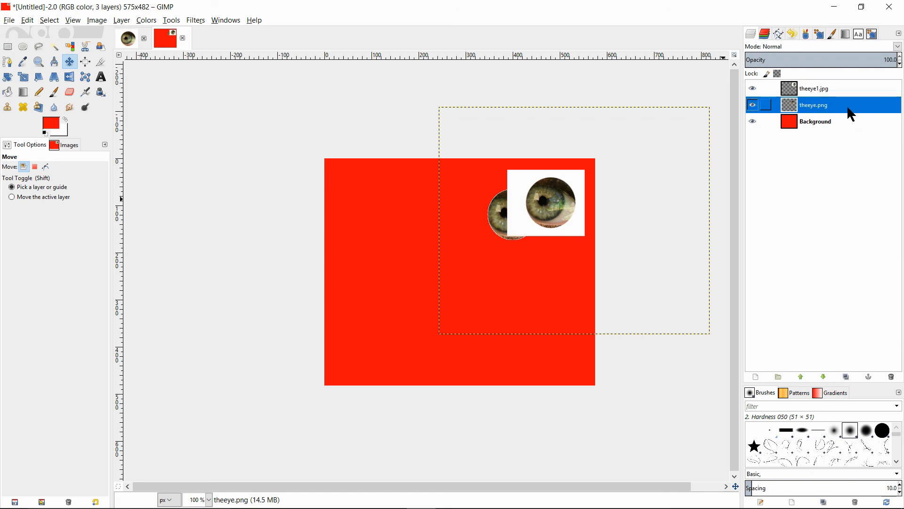
drag(848, 108, 856, 87)
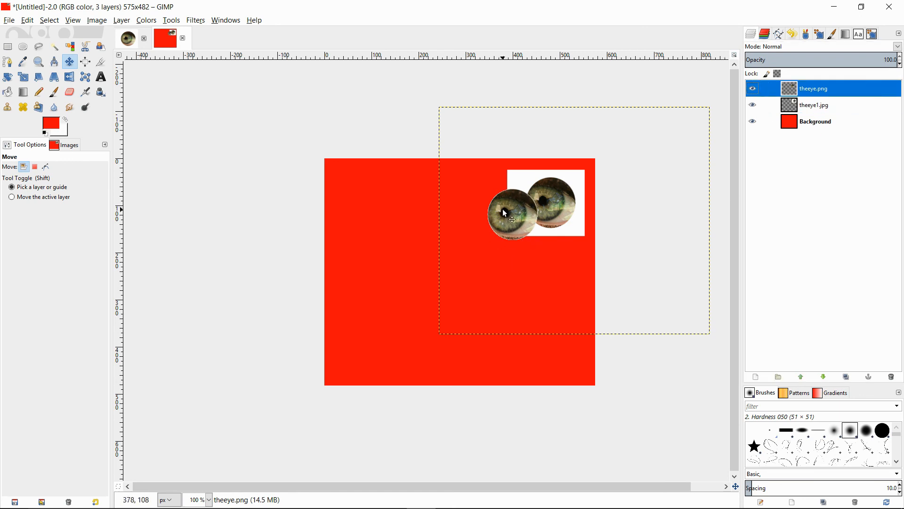
drag(501, 212, 399, 227)
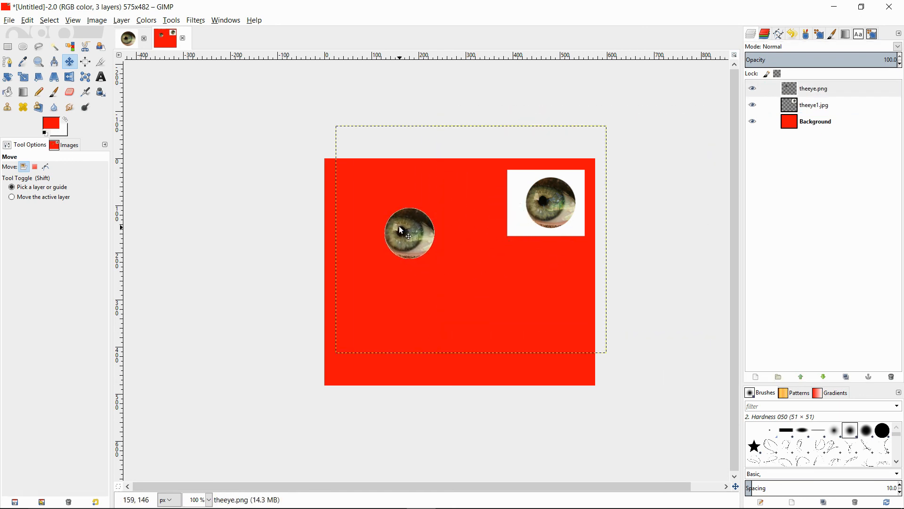
Open theeye.png from the Desktop as another layer
click(10, 21)
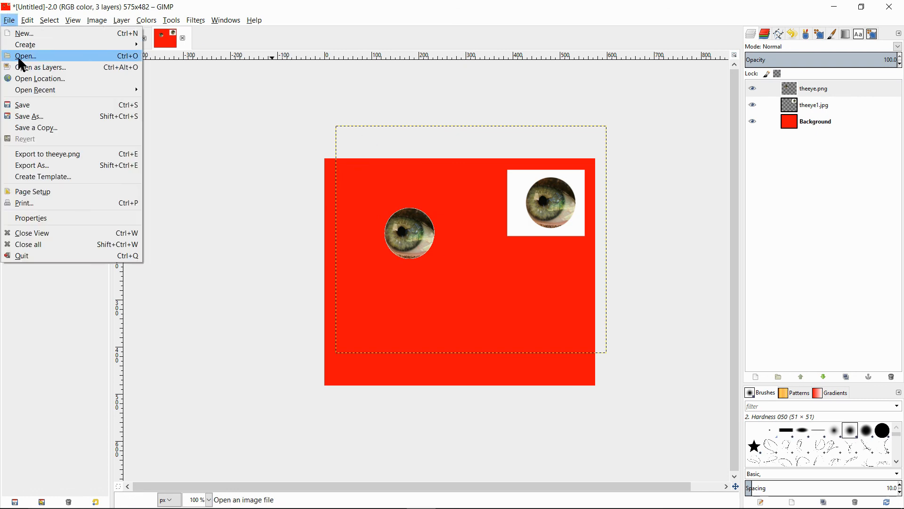
click(49, 65)
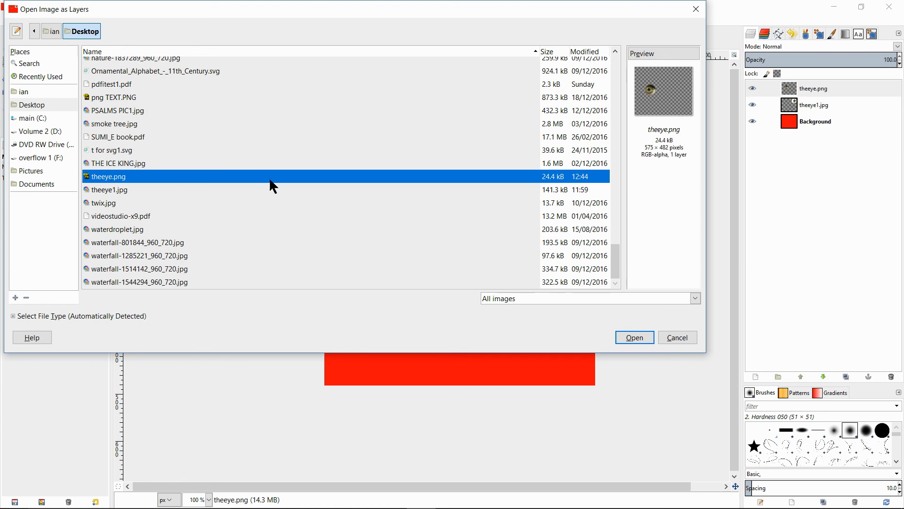
click(632, 338)
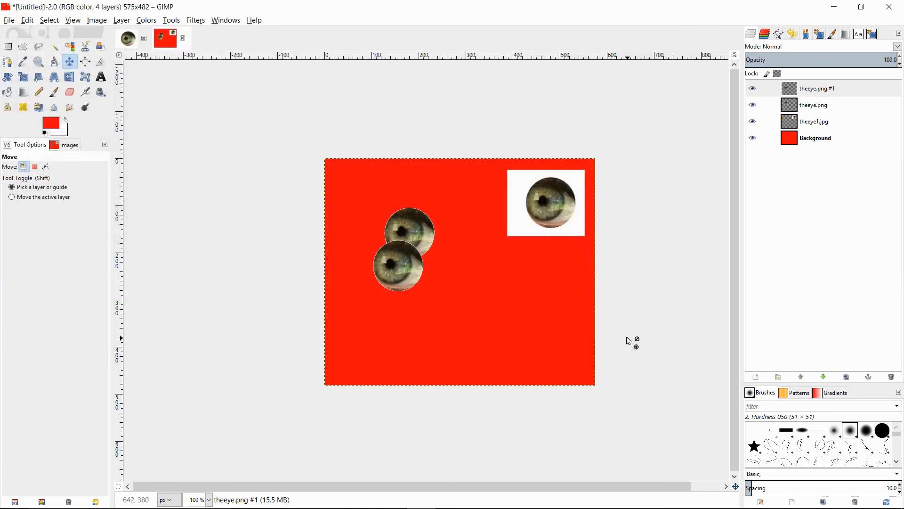
Move the new eye copy so it sits just below and overlapping the first transparent eye
drag(397, 271, 421, 214)
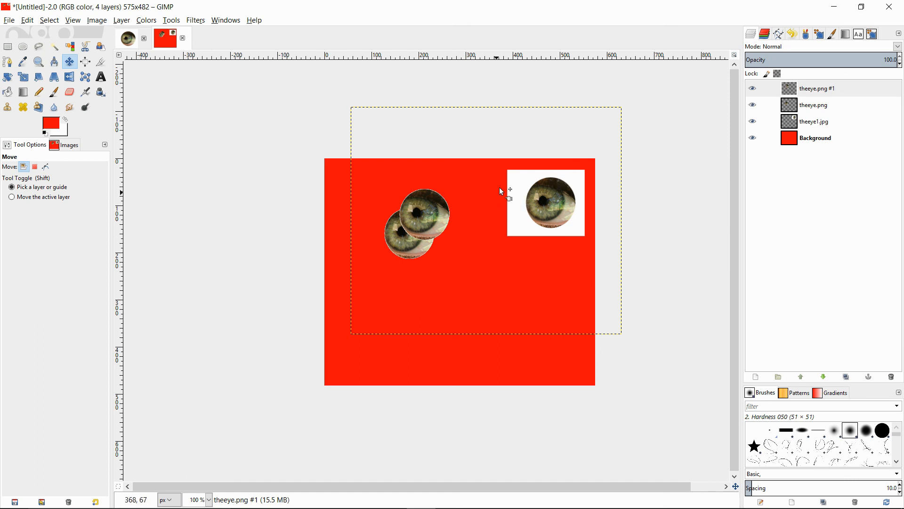
drag(418, 212, 376, 253)
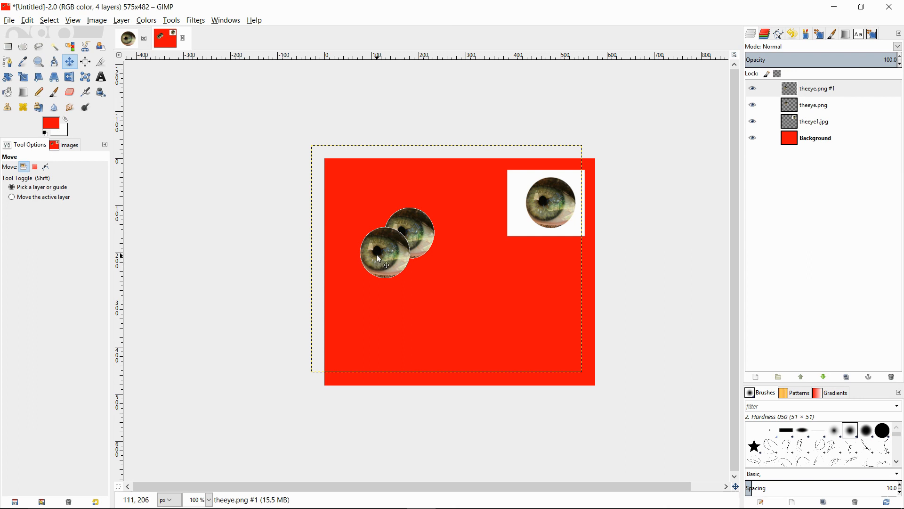
drag(378, 256, 391, 266)
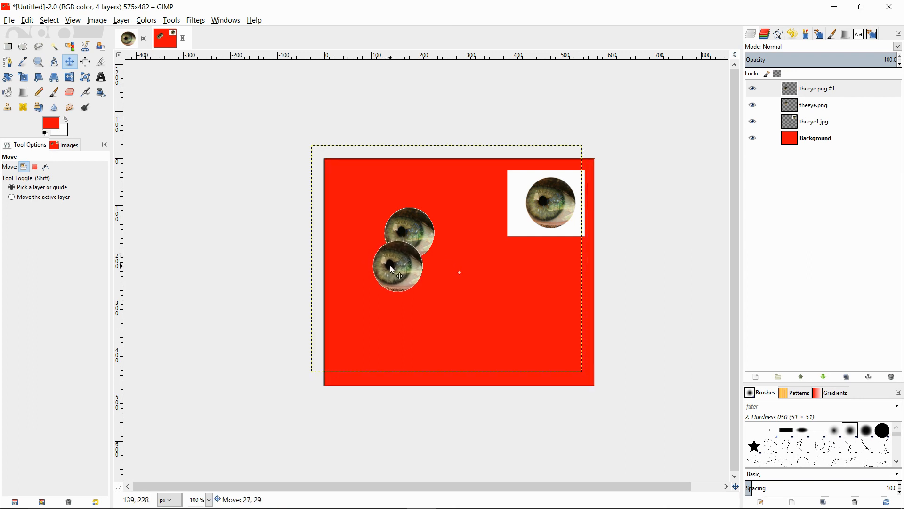